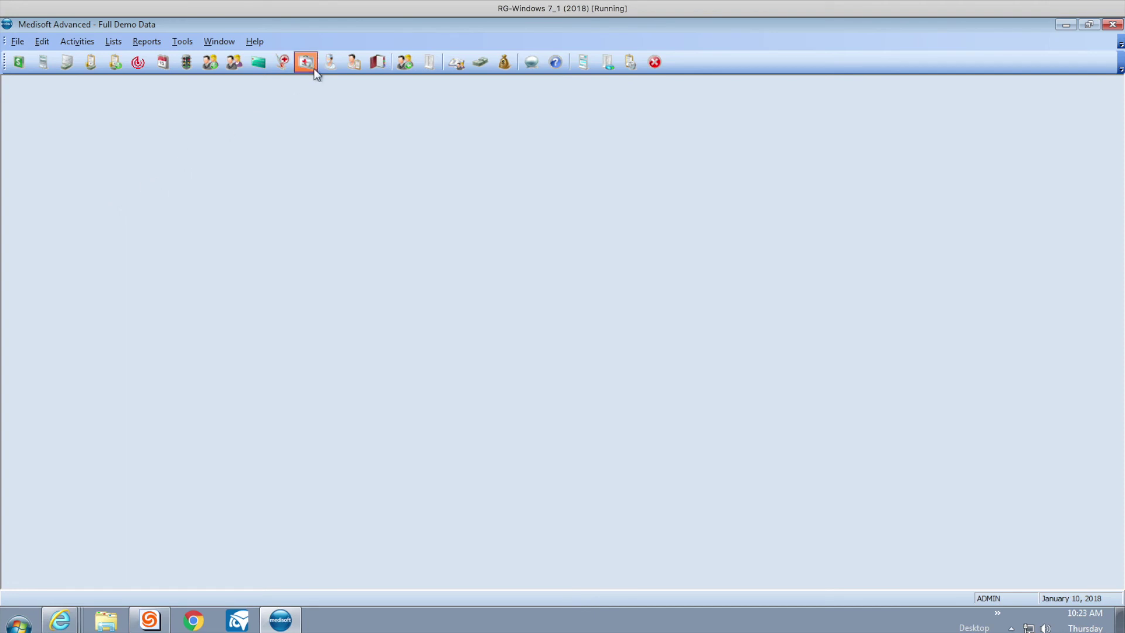
Check the version and copyright information, then open the Medisoft 22 new-features help full screen.
click(251, 42)
click(310, 211)
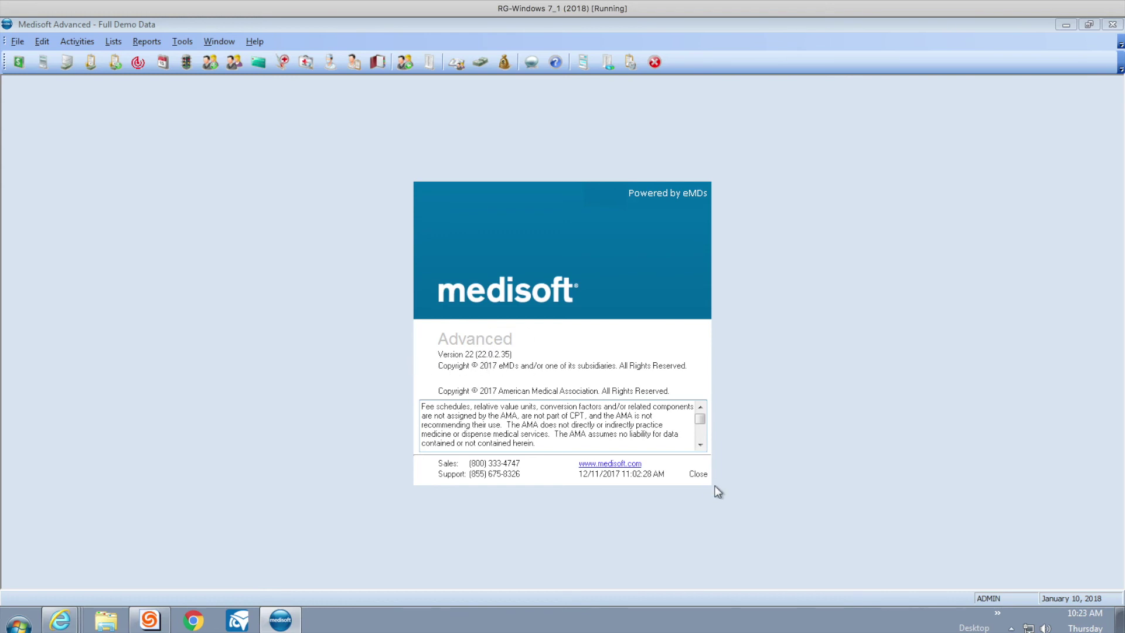
click(697, 474)
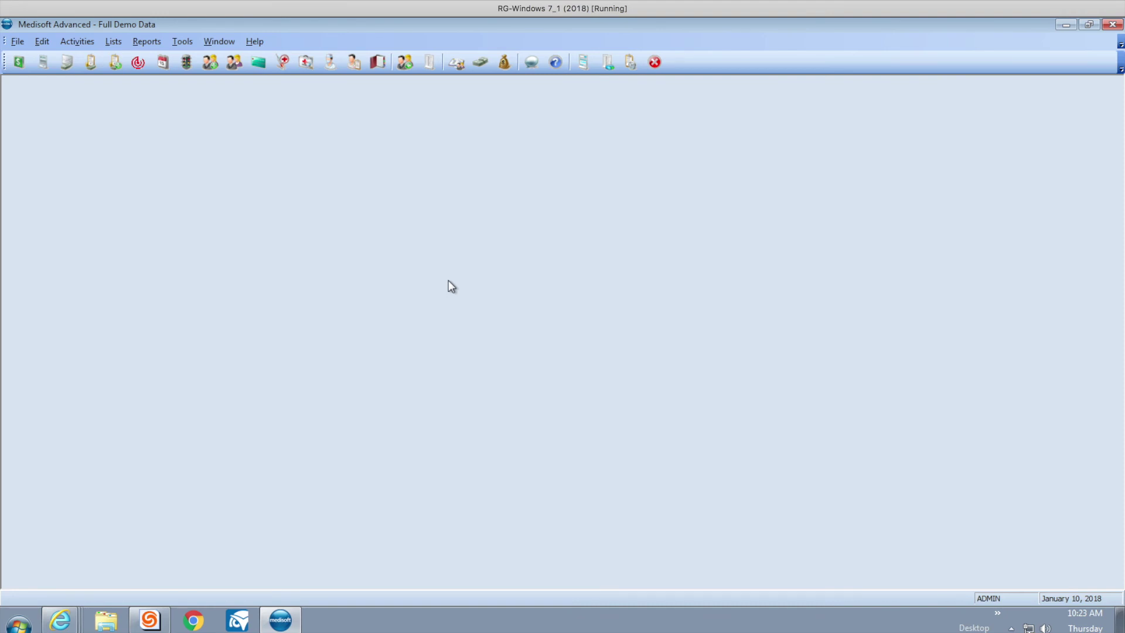
key(F1)
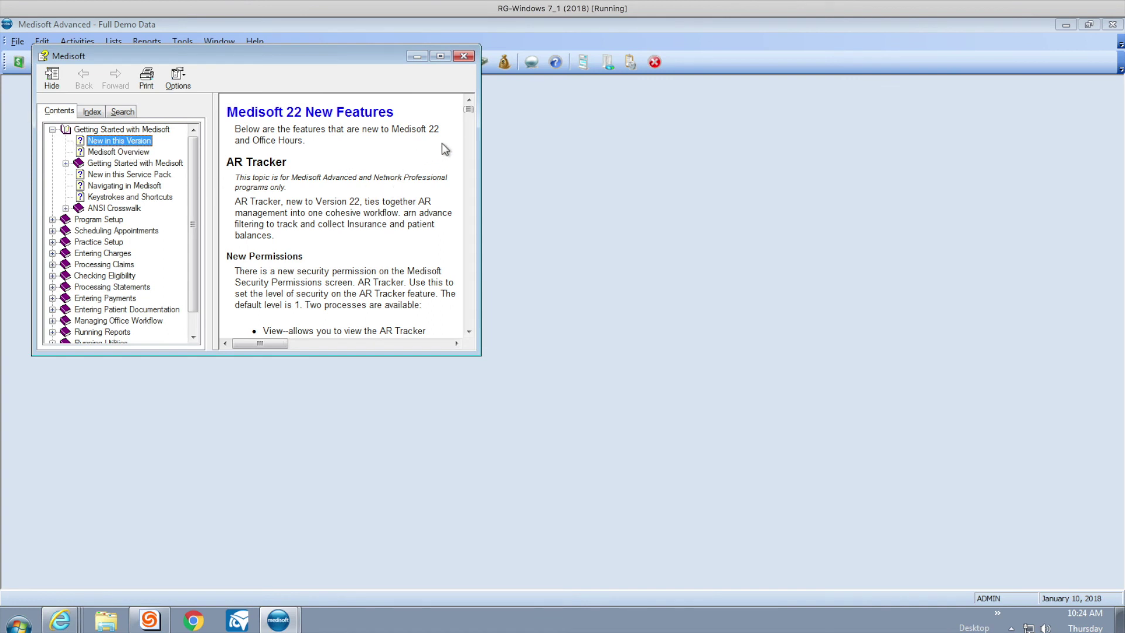
click(440, 55)
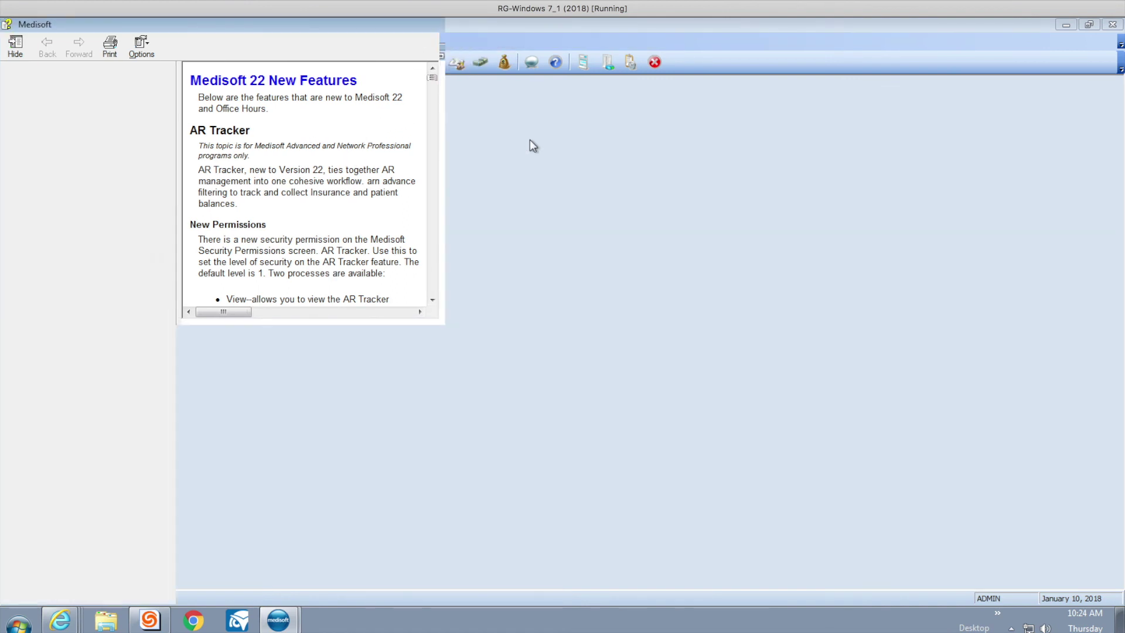
drag(1117, 85, 1081, 458)
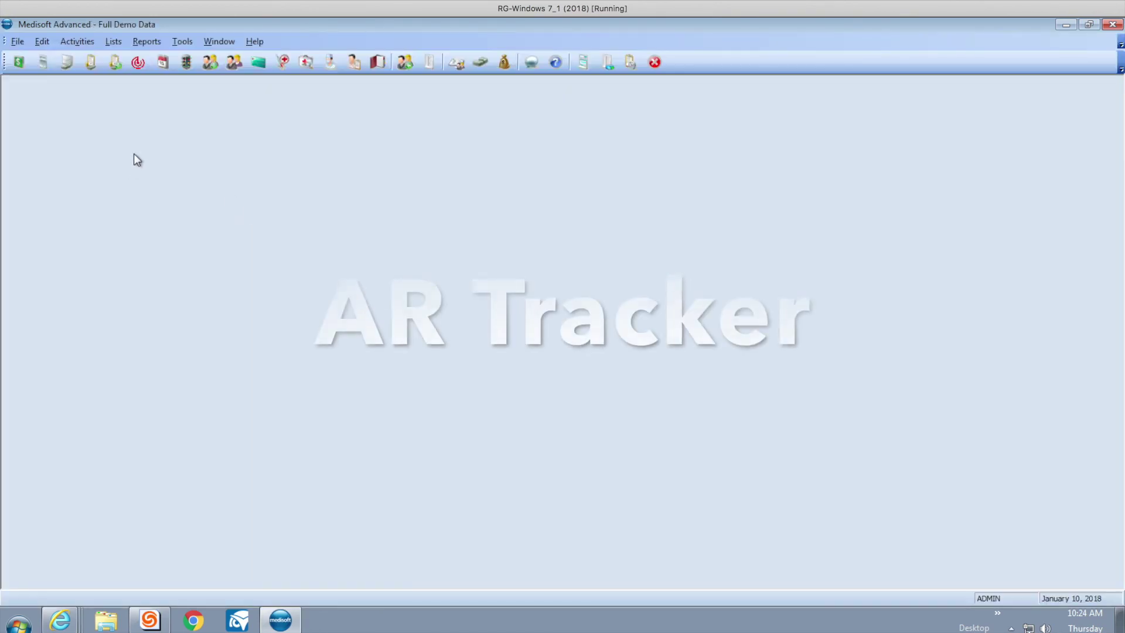
Run the AR Tracker on Primary claims only, showing $12,578.00 aging and 50 claims for SMI.
click(139, 65)
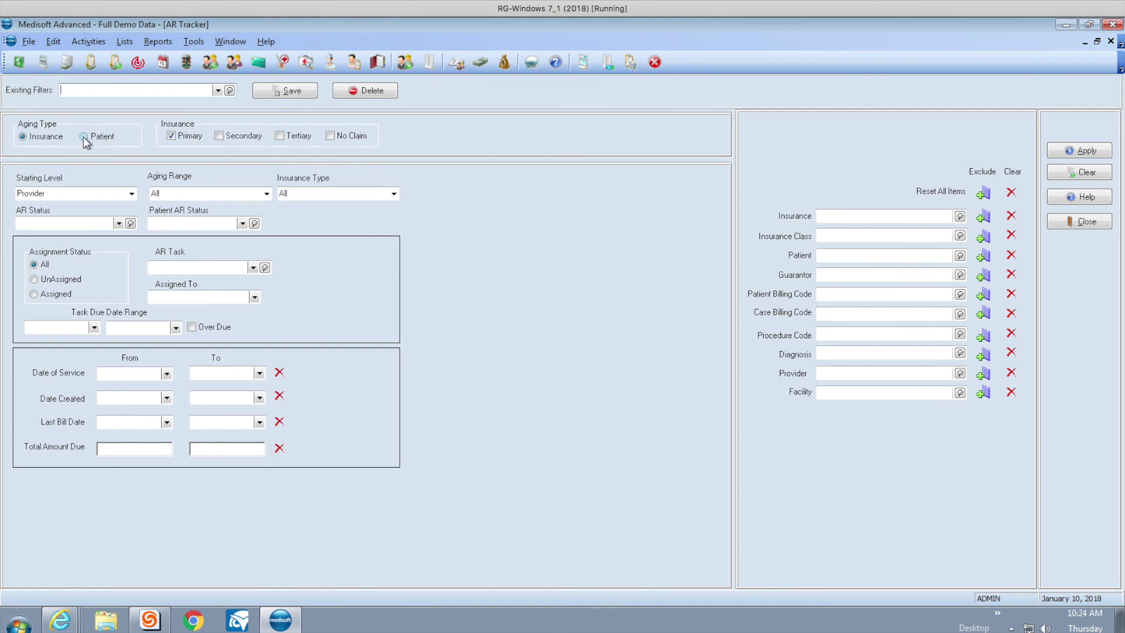
key(Escape)
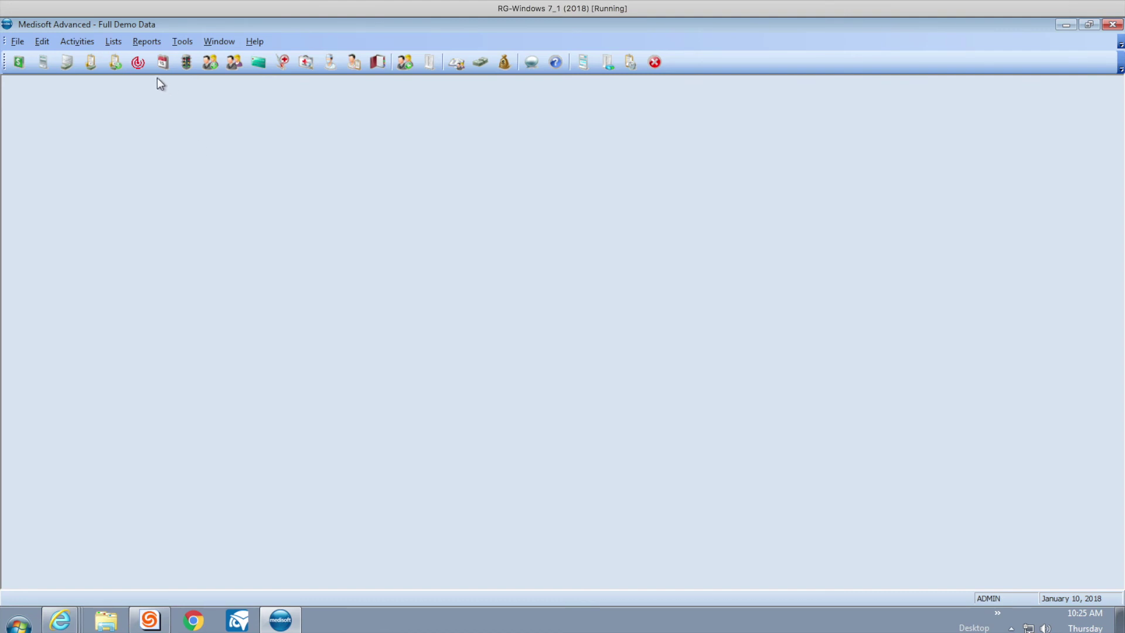
click(136, 63)
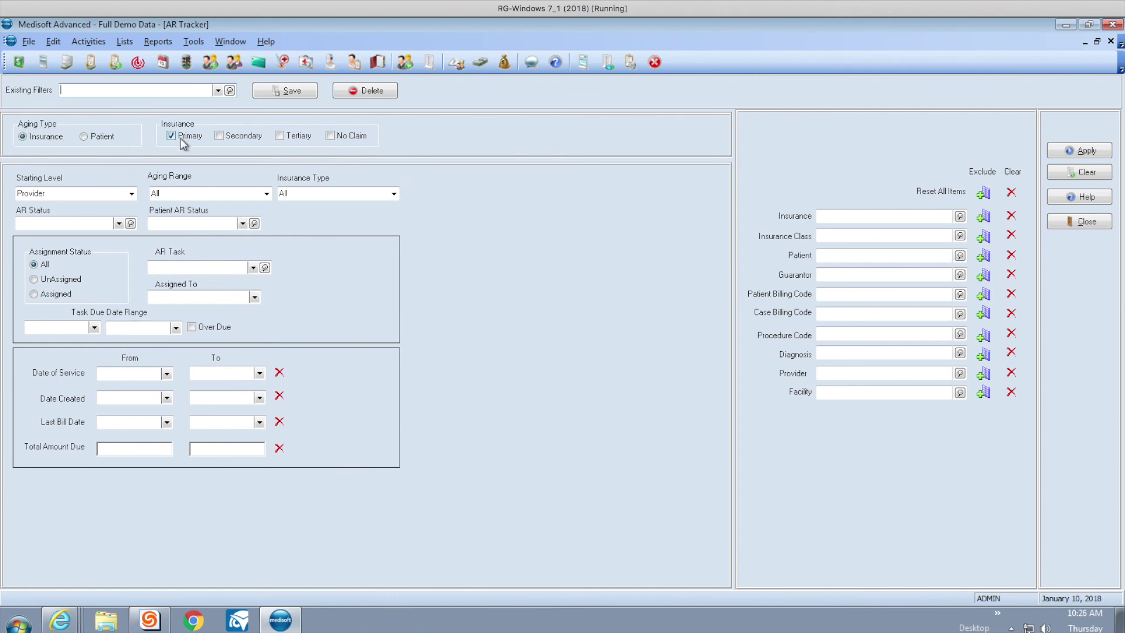
click(219, 136)
click(278, 137)
click(279, 136)
click(218, 136)
click(83, 92)
click(1084, 152)
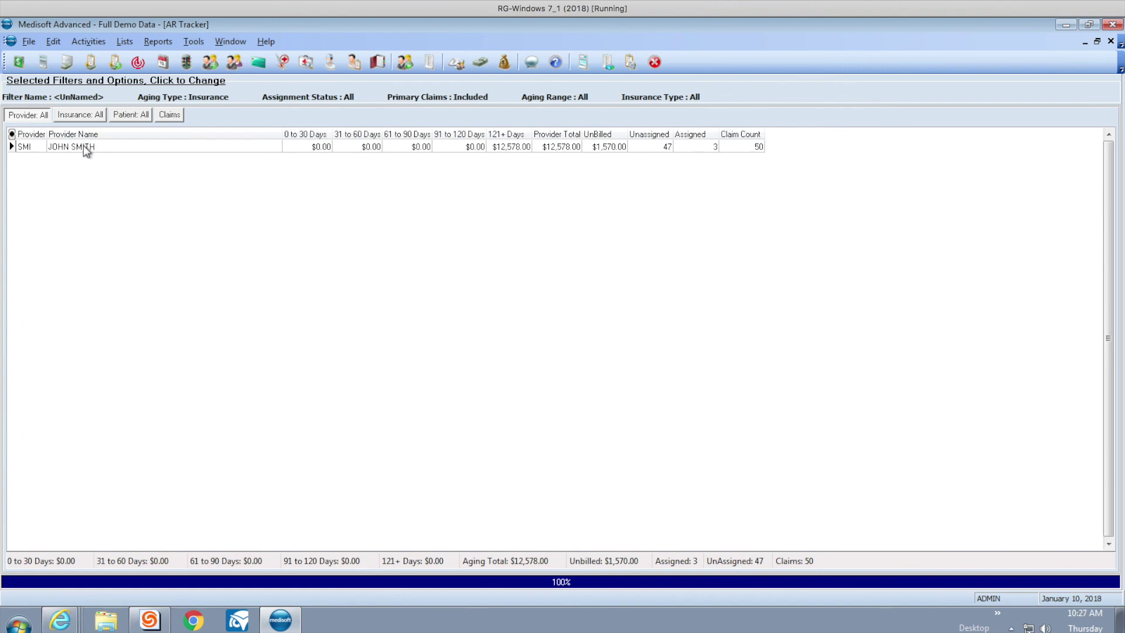
Drill into provider SMI's insurance breakdown, then return to the full insurance list.
click(83, 146)
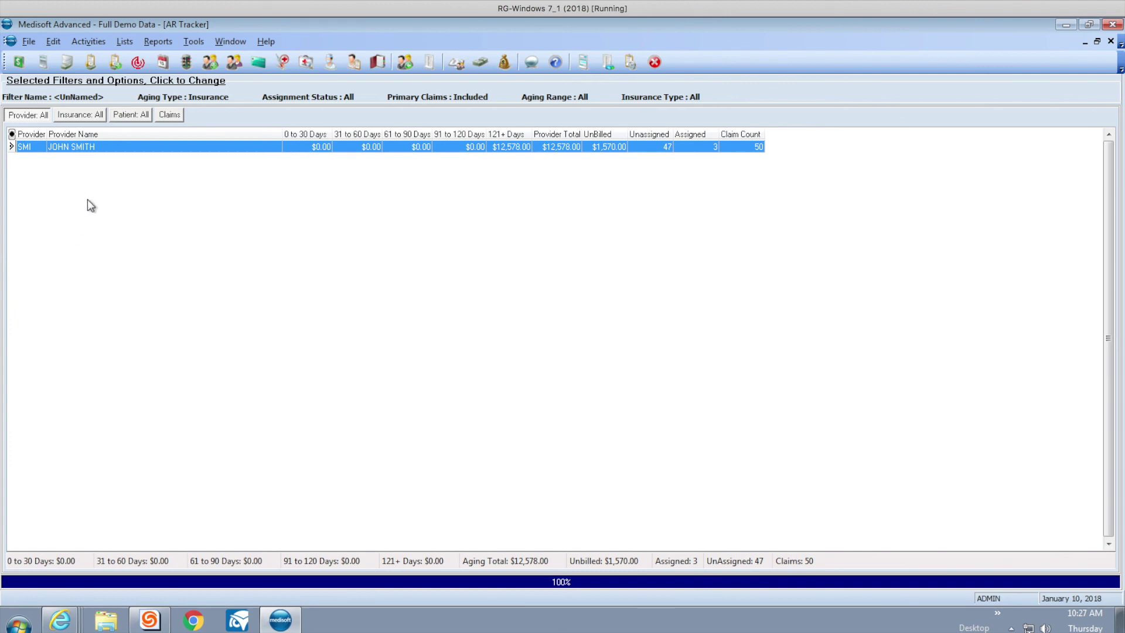
double_click(98, 147)
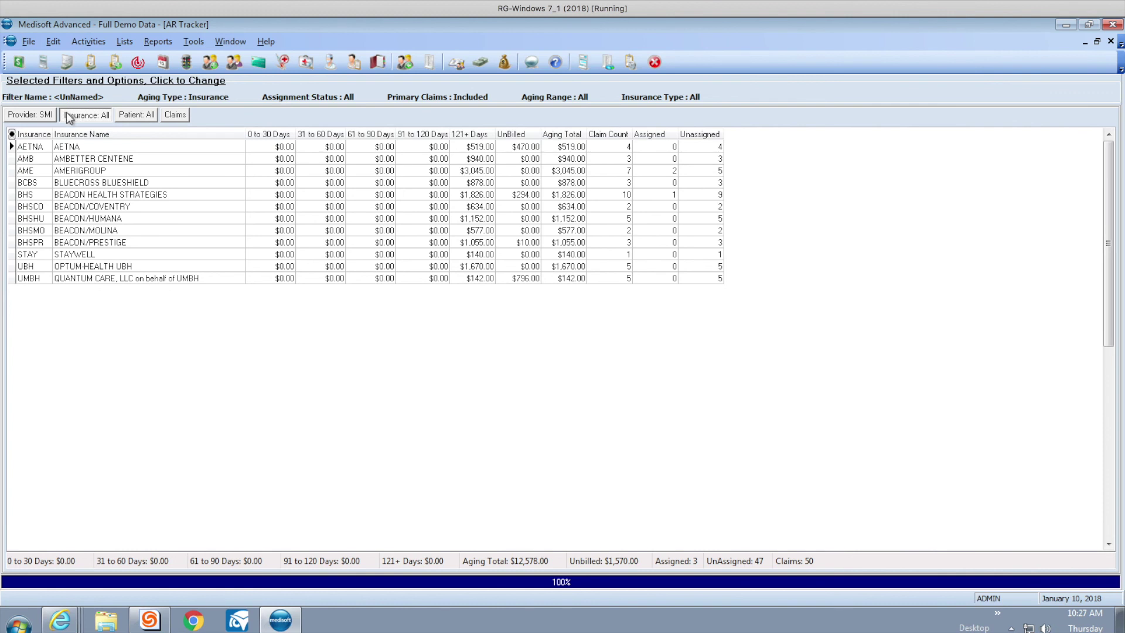
click(30, 115)
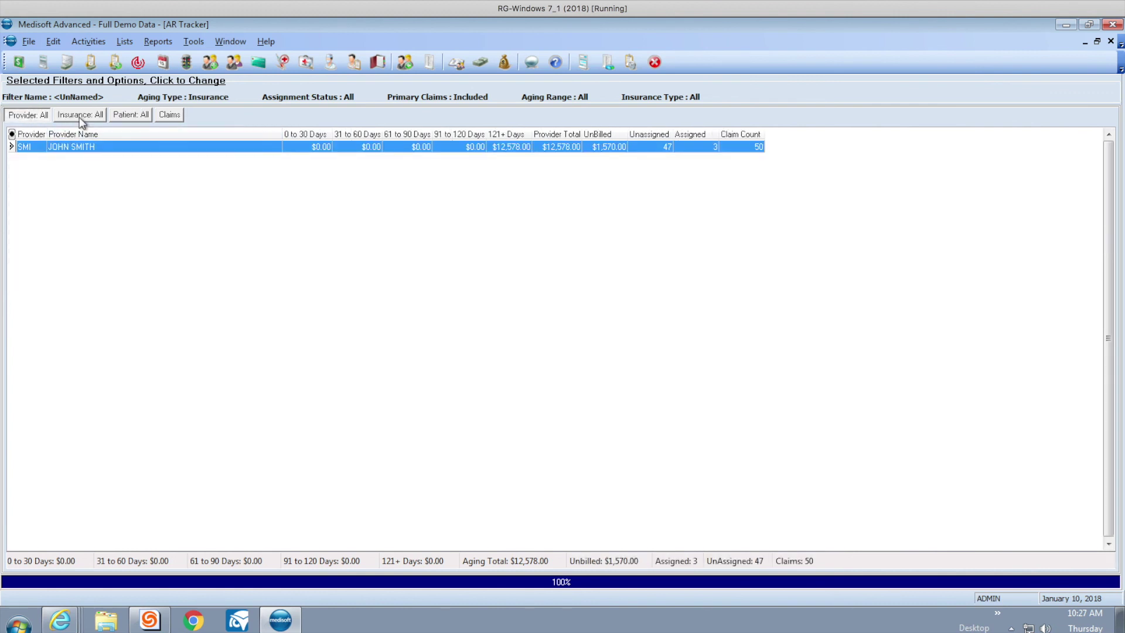
click(78, 115)
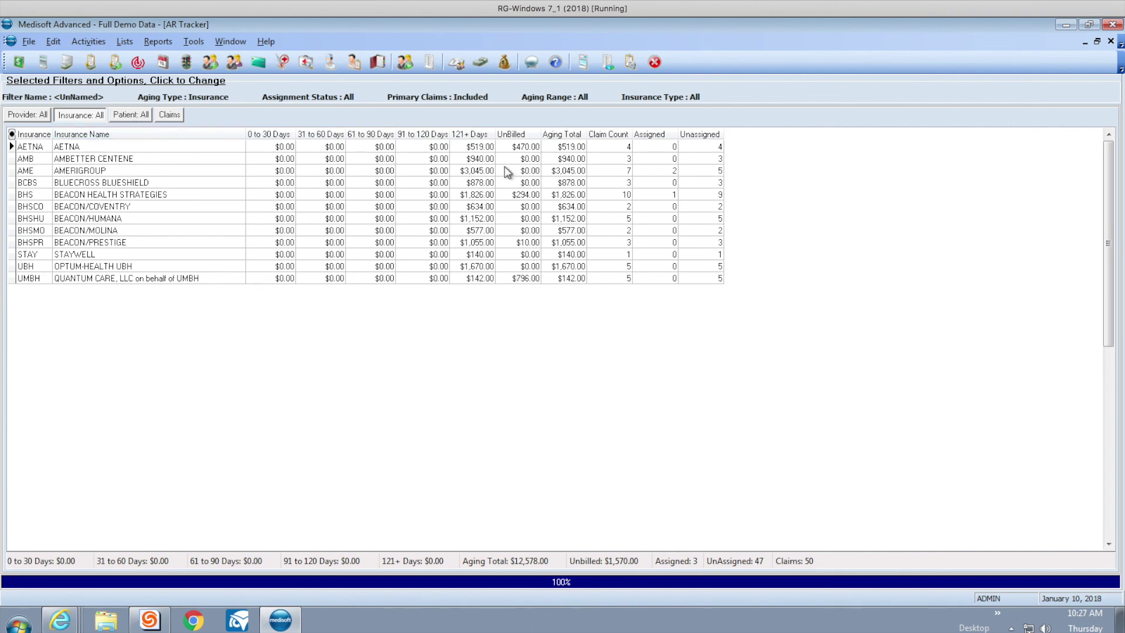
Rank insurers by Aging Total and drill into AMERIGROUP's first patient's claims.
click(569, 135)
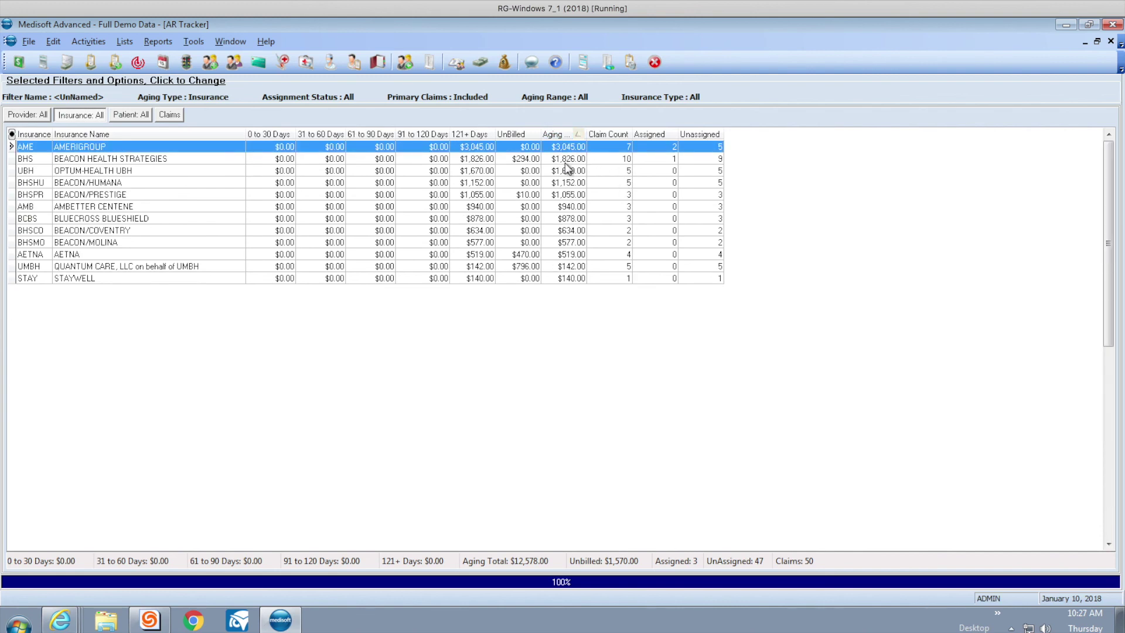
double_click(84, 151)
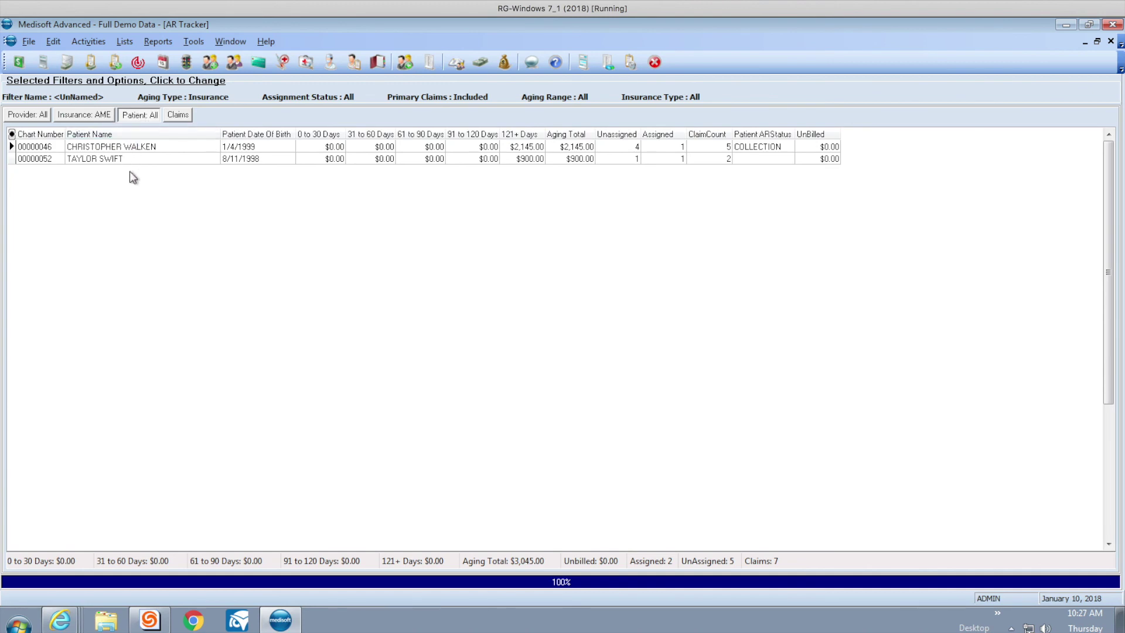
double_click(168, 152)
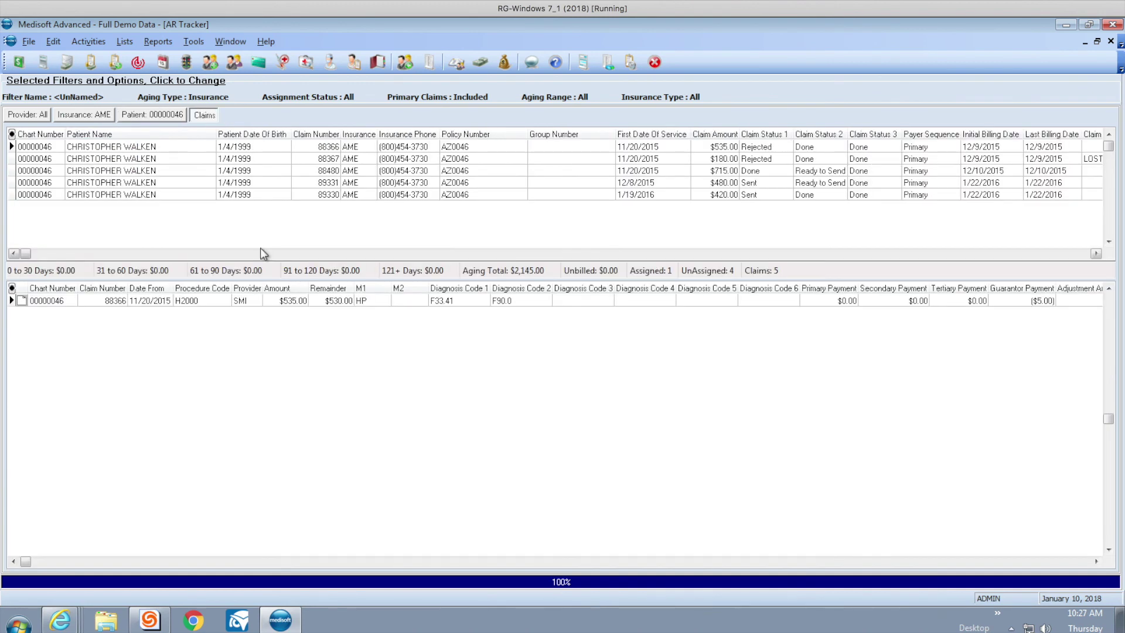
Review the H2000, H2019 and fourth-claim procedure lines, ending back on the first claim.
click(70, 152)
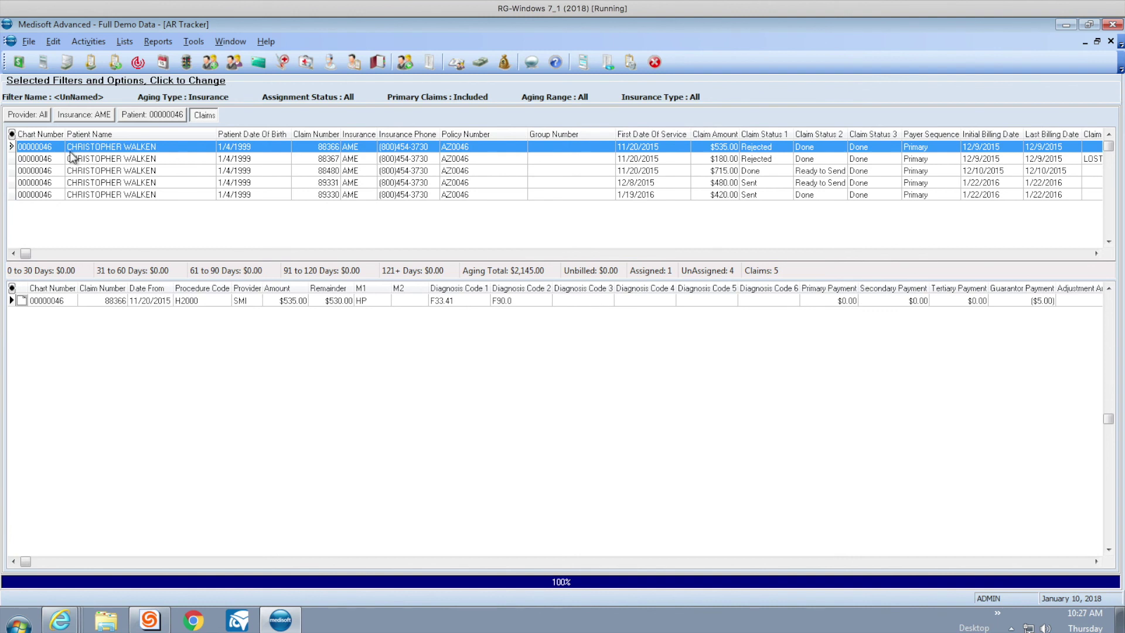
click(141, 160)
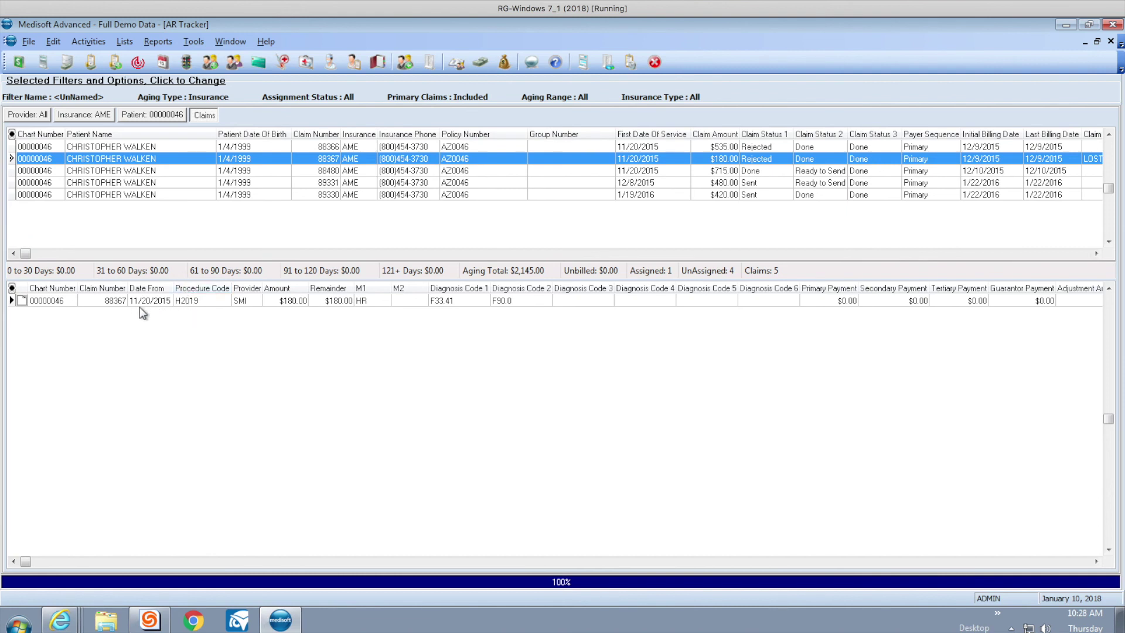
click(133, 145)
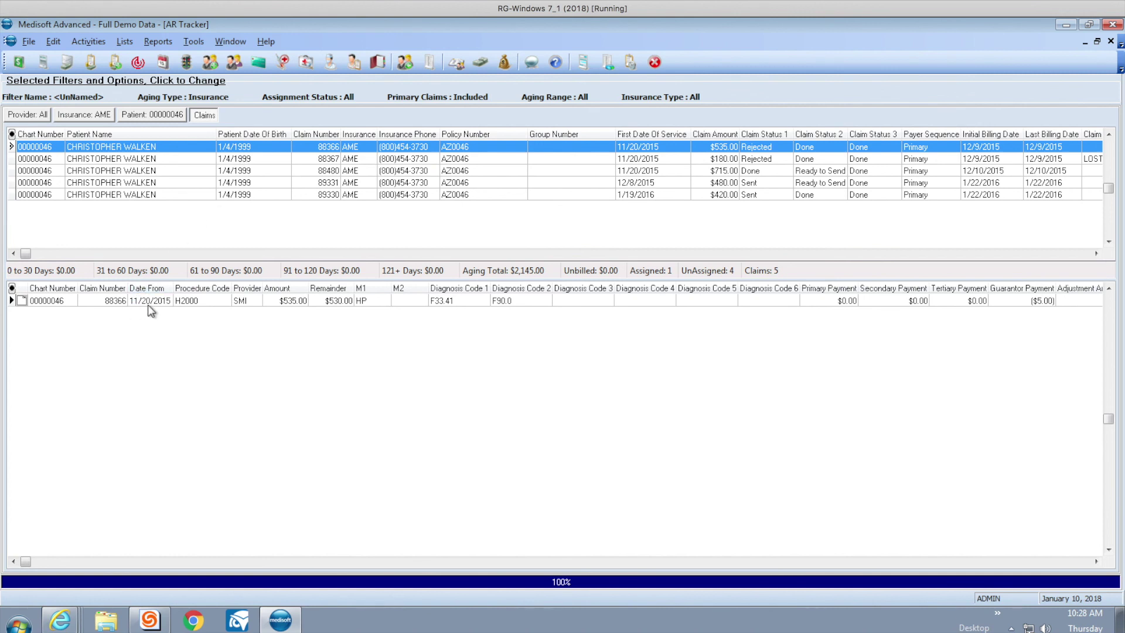
click(110, 158)
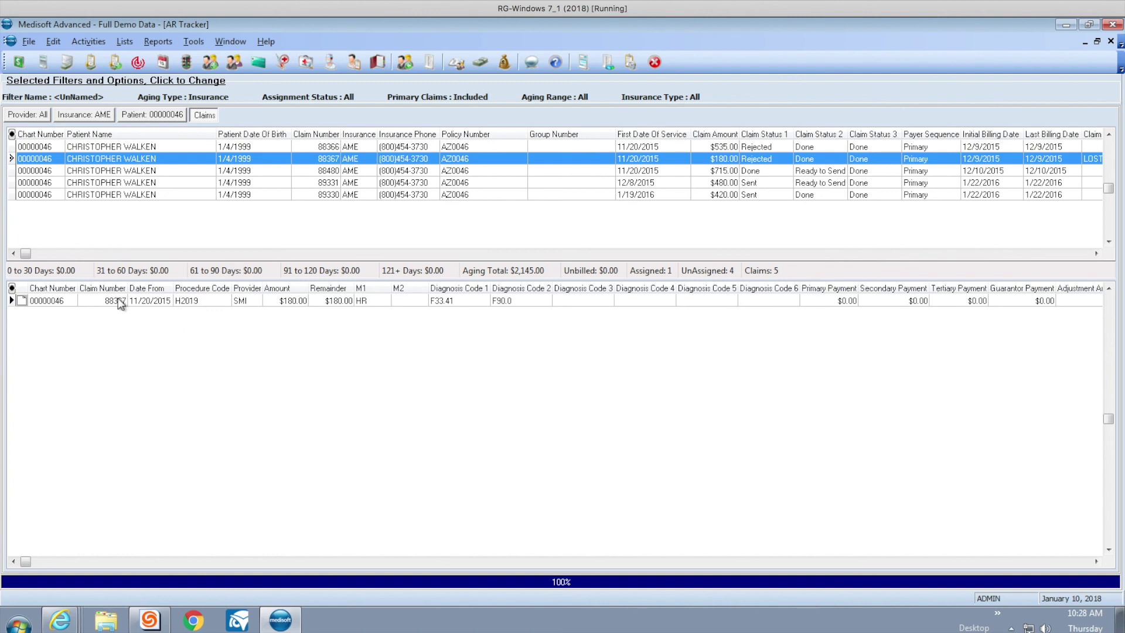
click(126, 182)
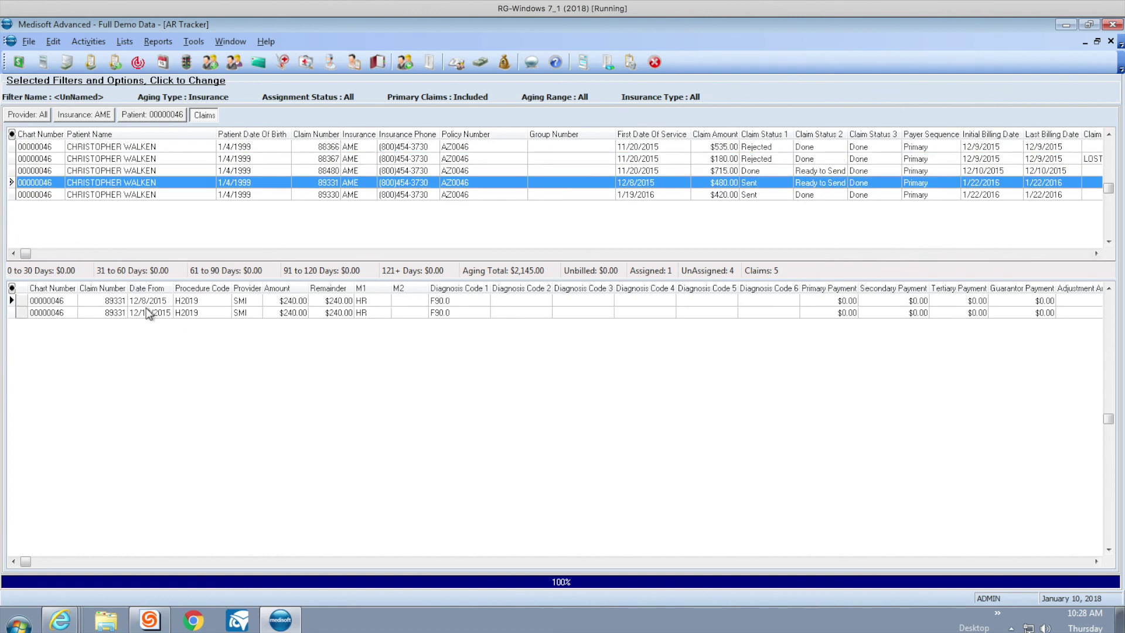
click(132, 146)
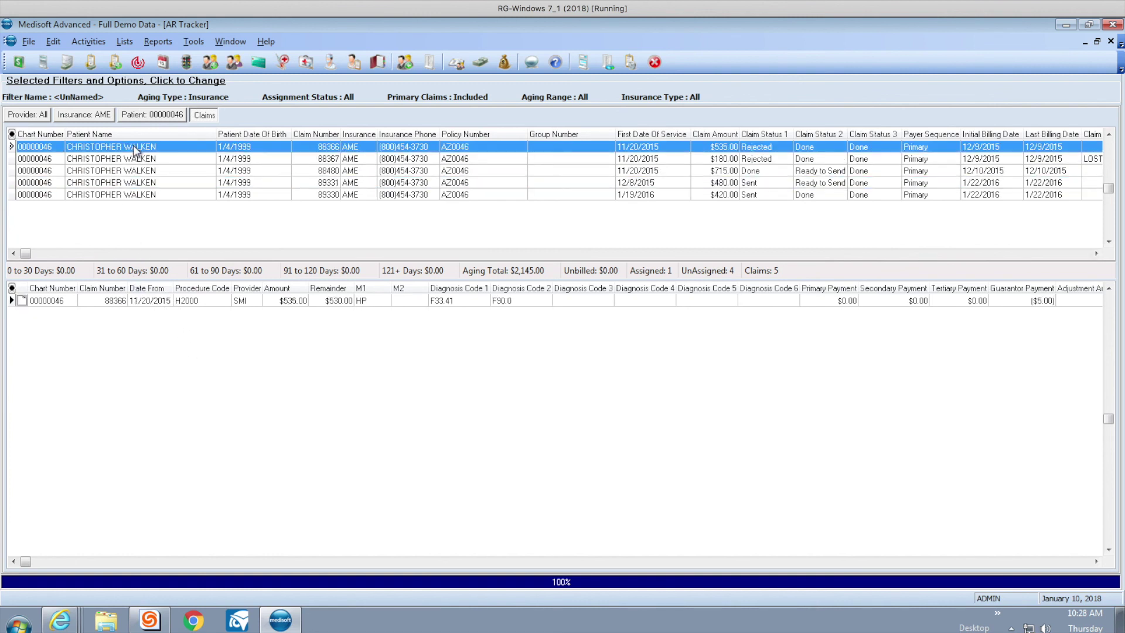
Add the AR note 'Lost due to timely filing' to the first claim.
right_click(132, 146)
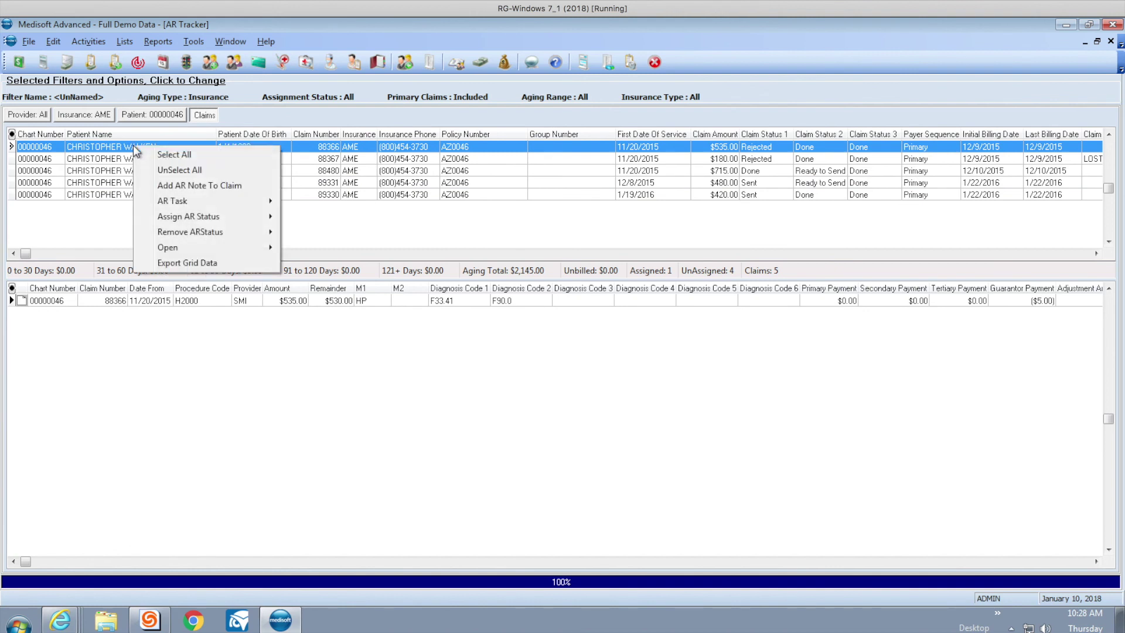
click(183, 186)
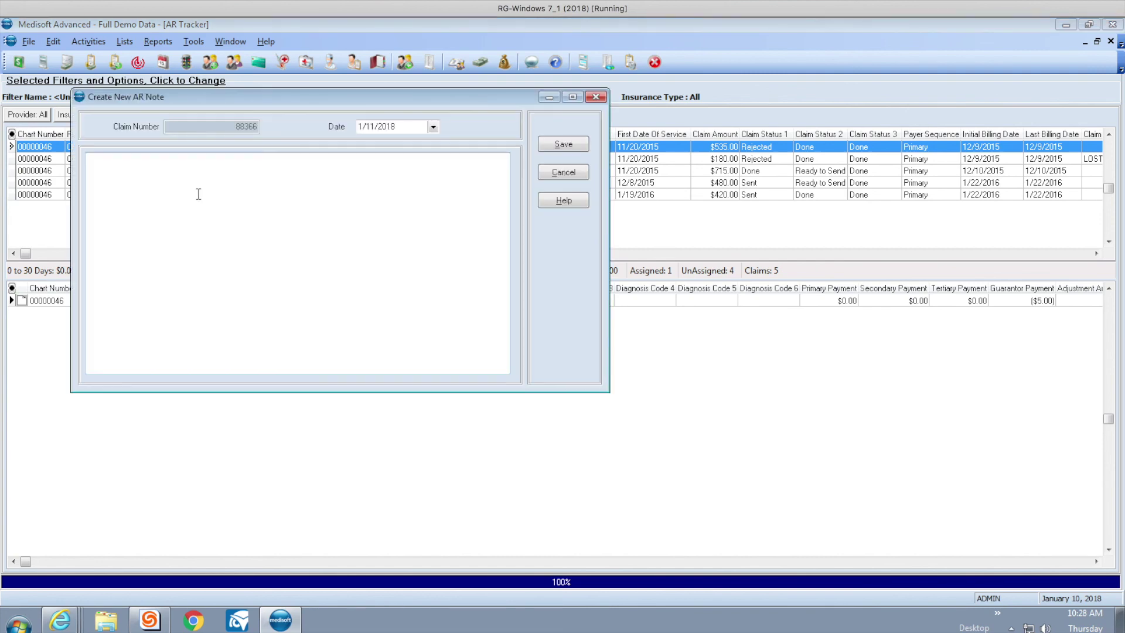
text(Lost due to timely filing)
key(alt+s)
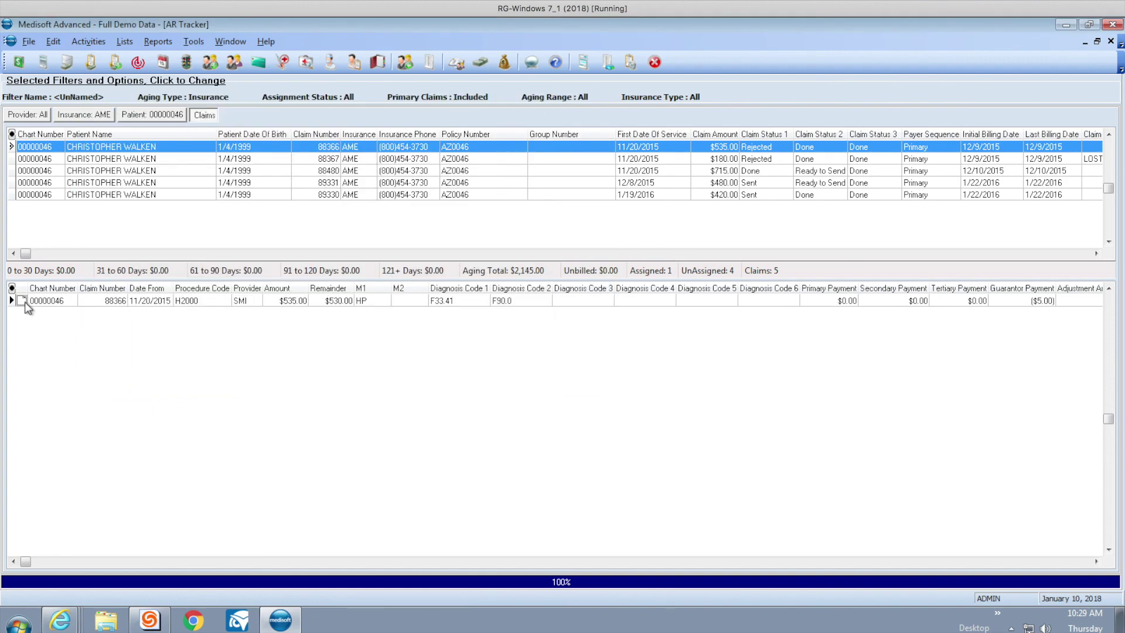
View the documentation note on the claim's H2000 procedure line.
click(25, 303)
click(25, 304)
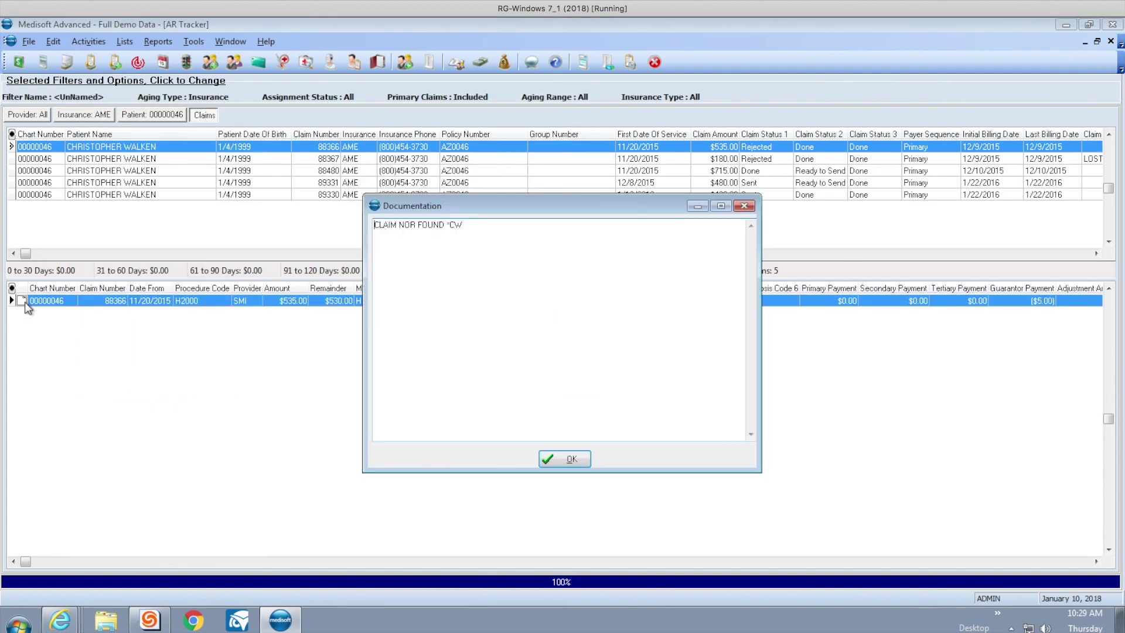
right_click(206, 147)
Begin assigning an AR task to the first claim, trying REBILL before backing out.
right_click(171, 145)
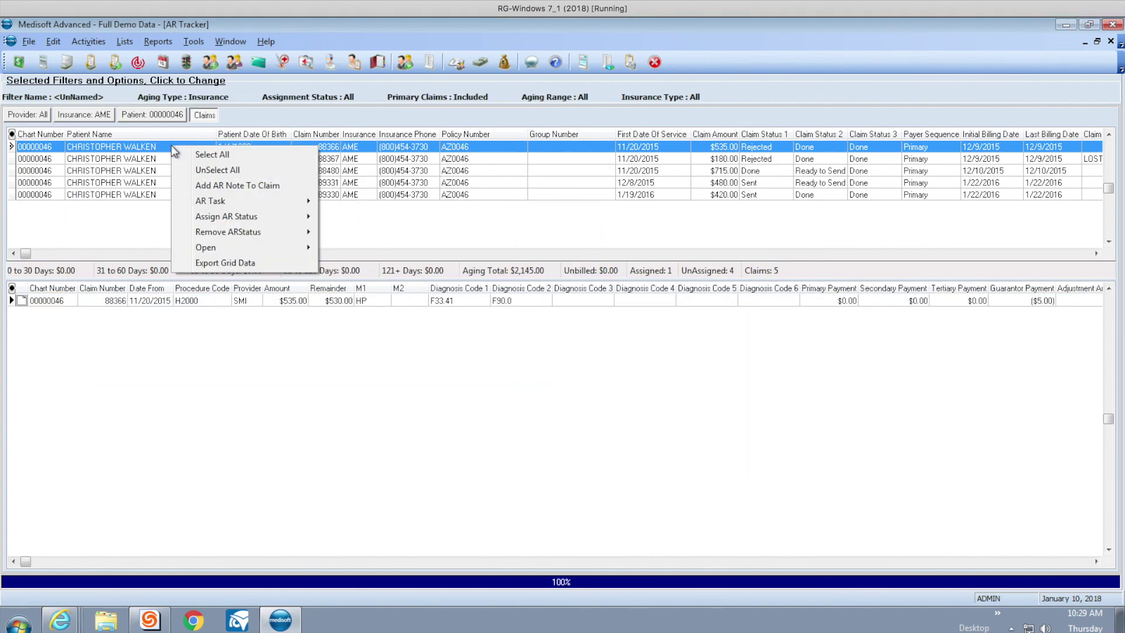
mouse_move(259, 202)
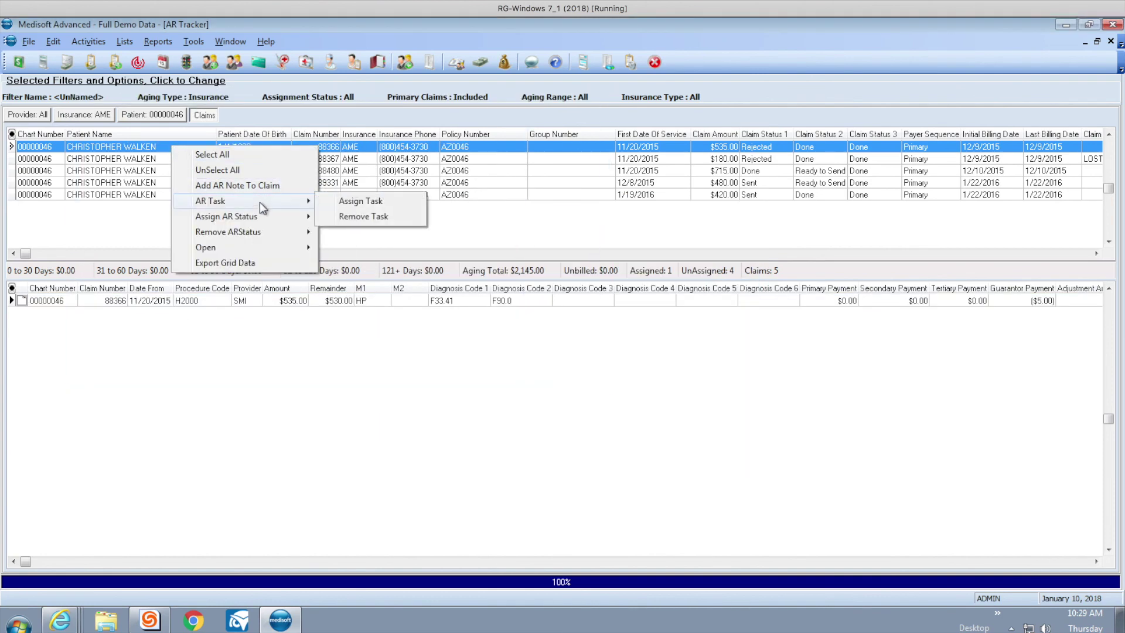
click(368, 202)
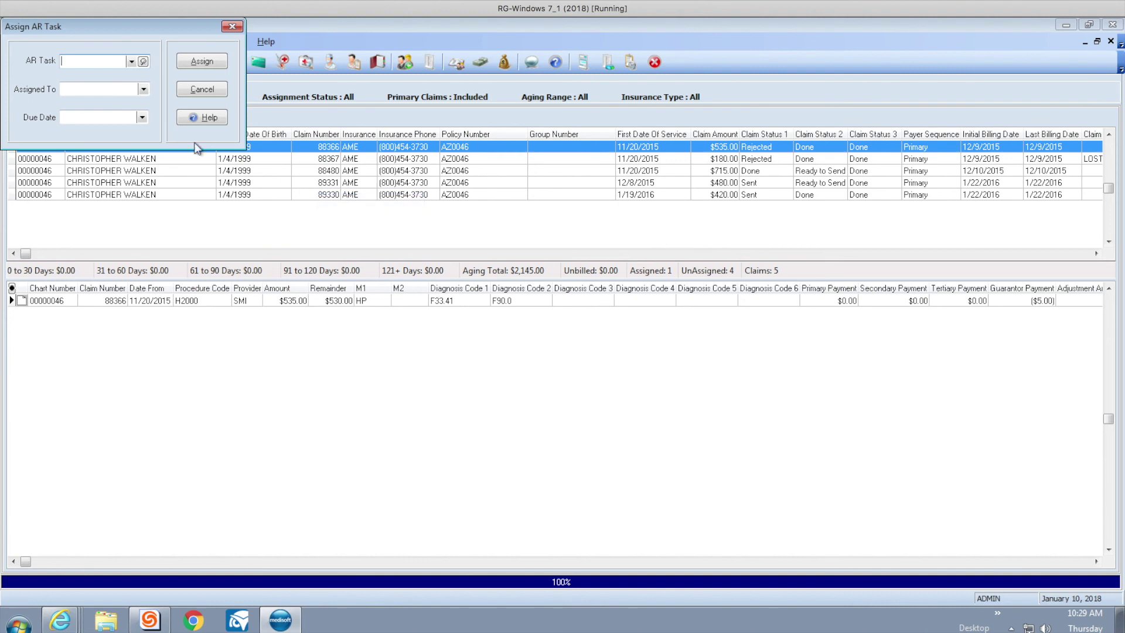
click(130, 61)
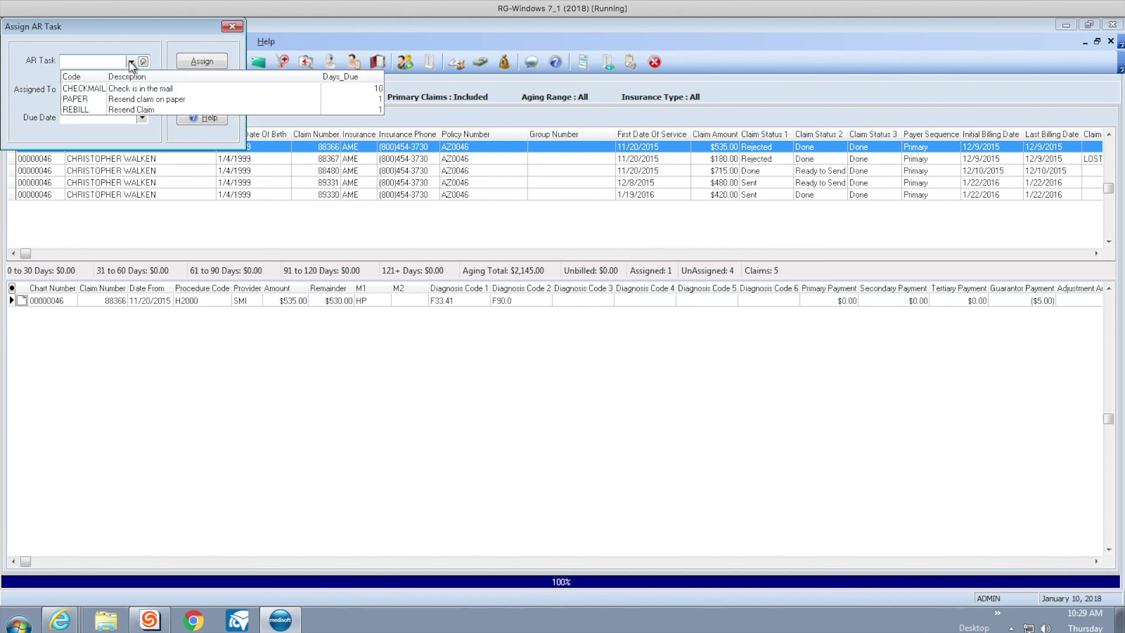
click(151, 110)
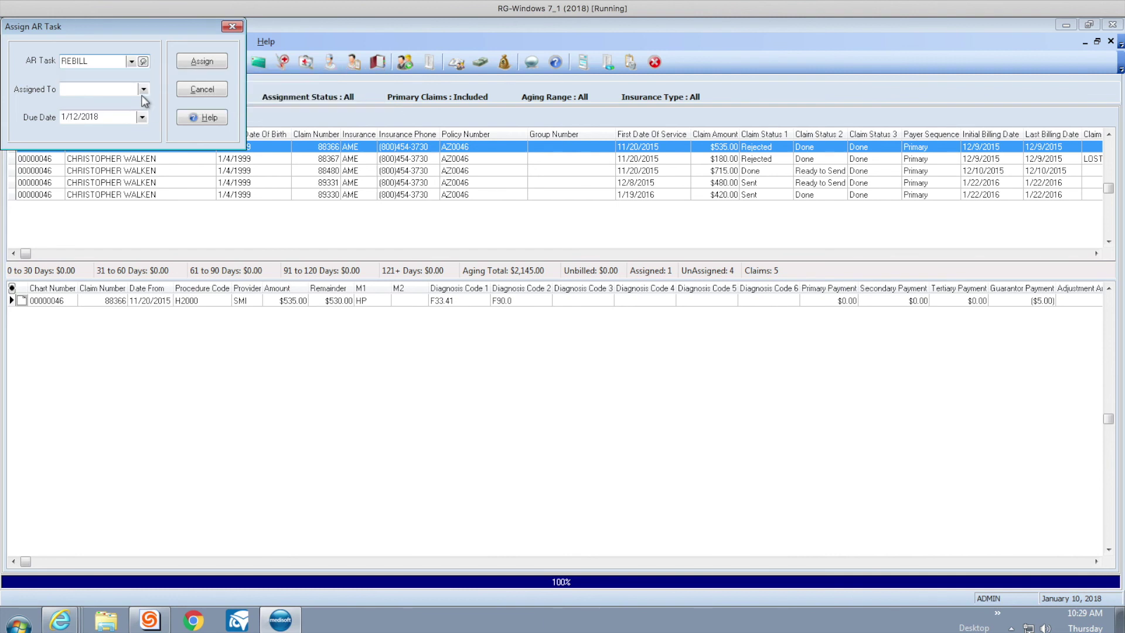
click(143, 89)
click(141, 114)
click(199, 58)
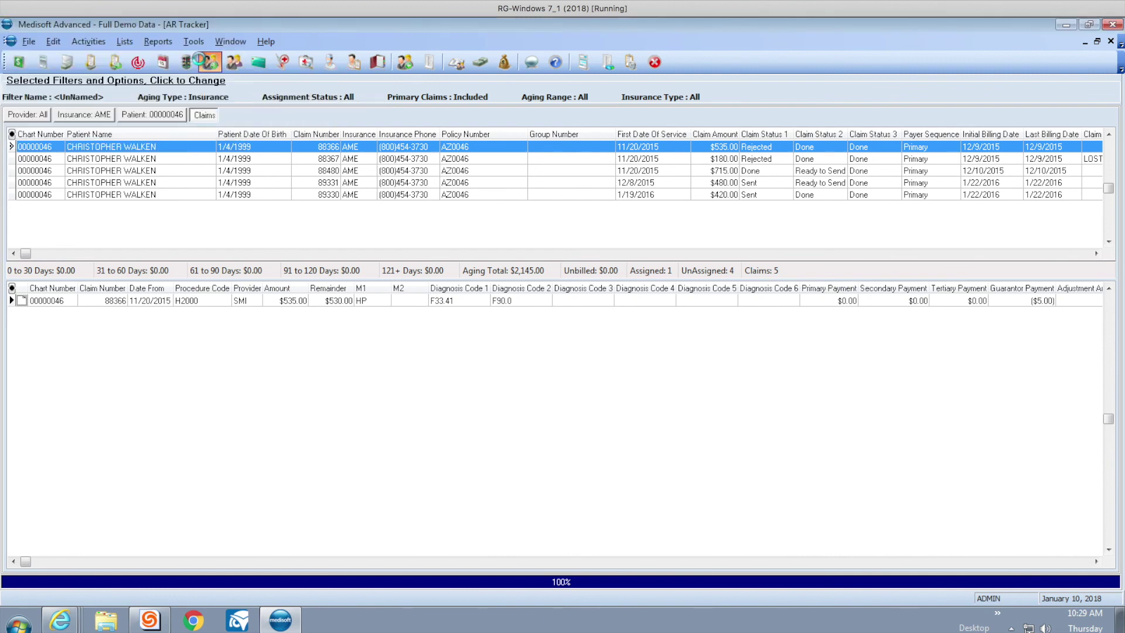
click(206, 61)
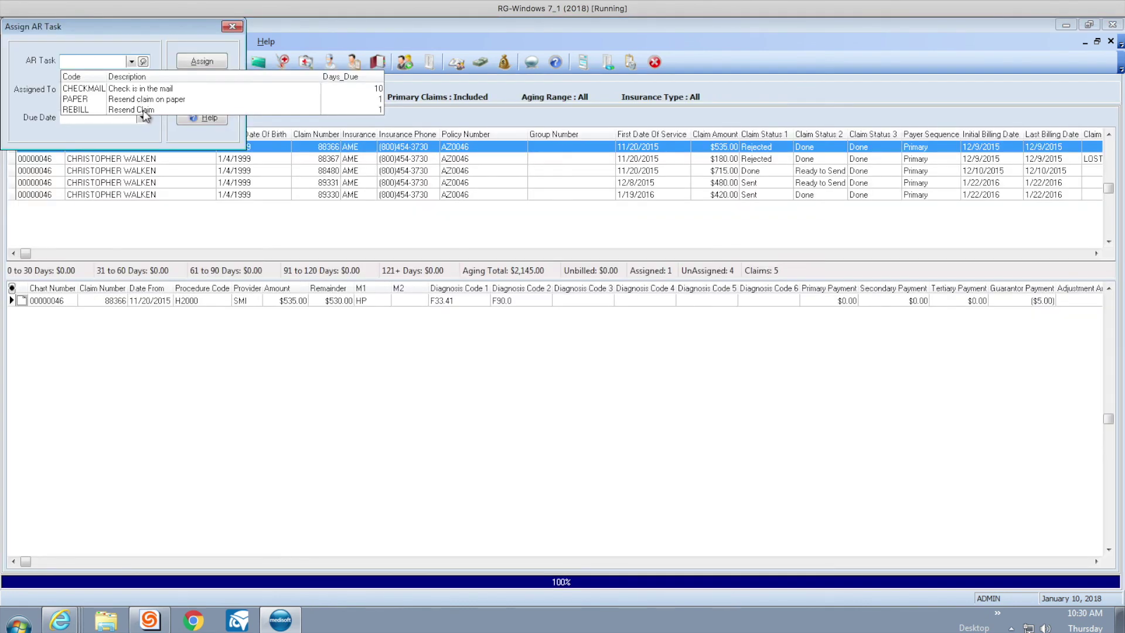
Assign the REBILL task to ADMIN with a due date of 1/12/2018.
click(143, 110)
click(143, 89)
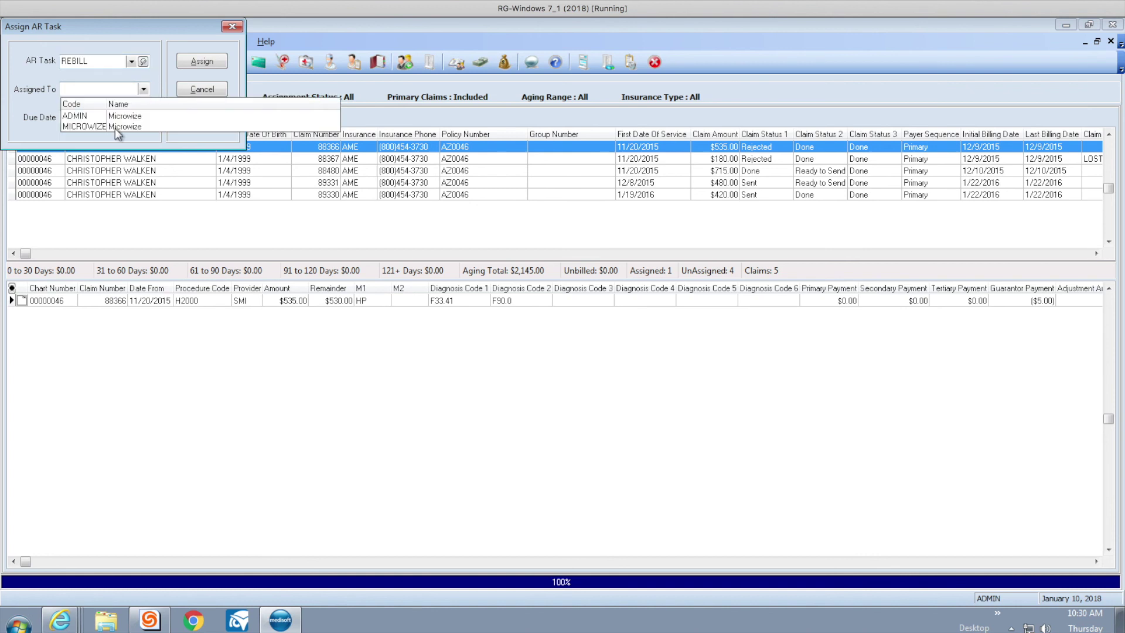
click(118, 116)
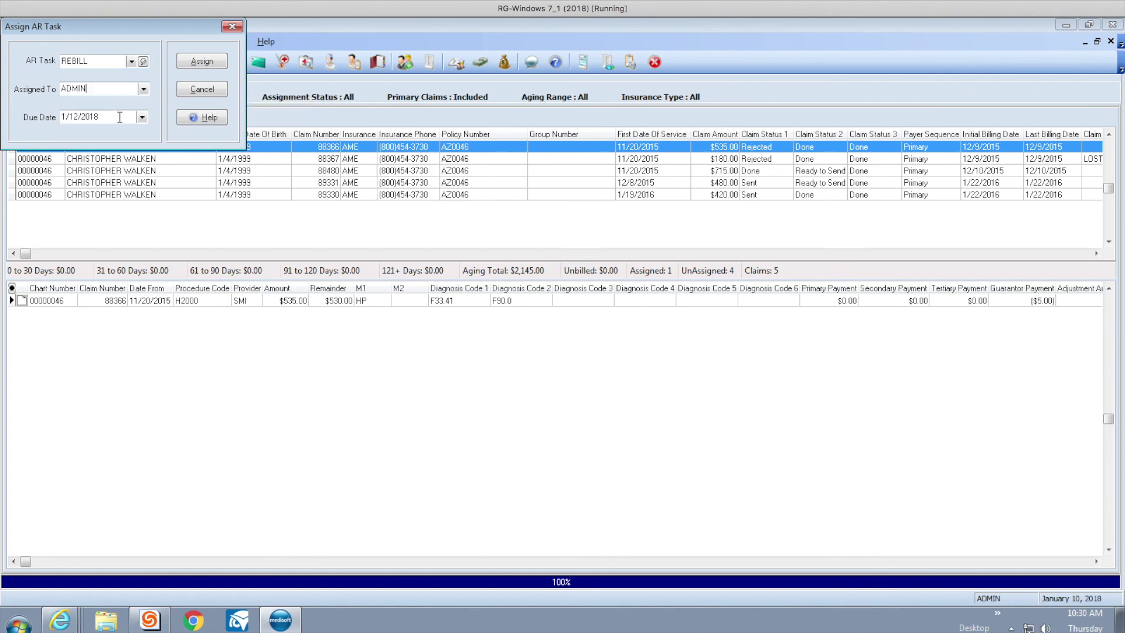
click(144, 118)
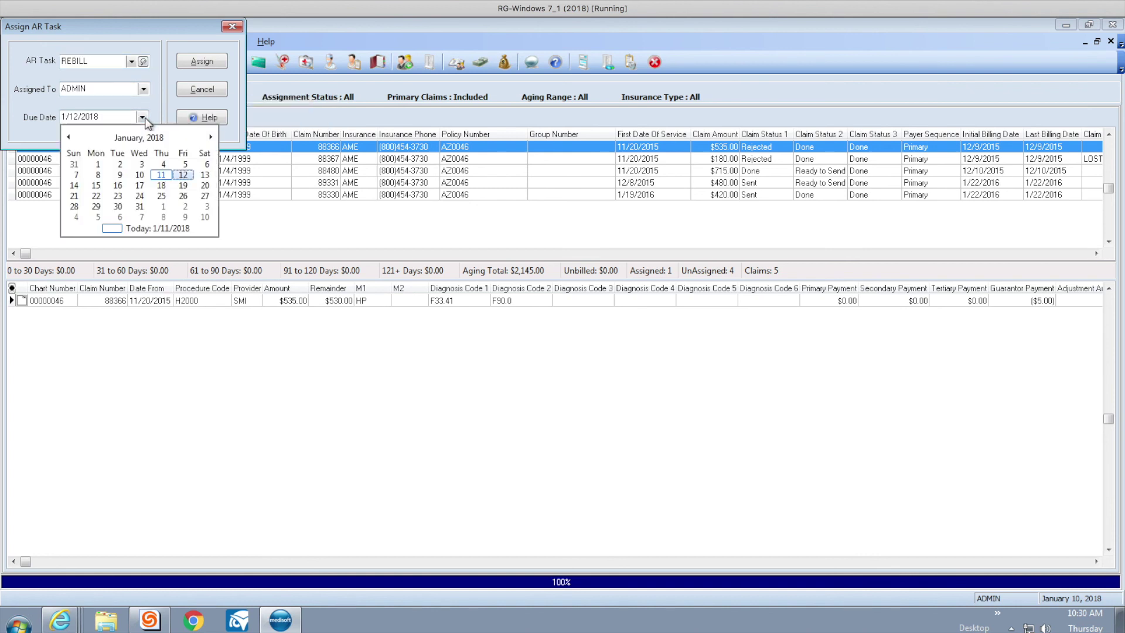
click(144, 118)
click(210, 61)
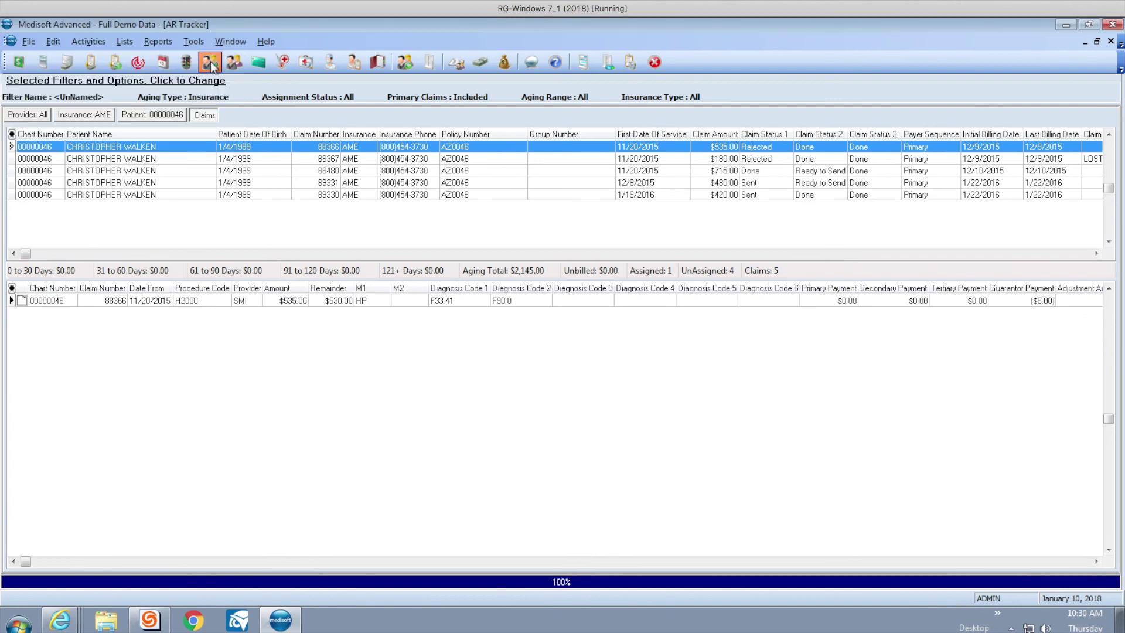
right_click(201, 147)
mouse_move(281, 216)
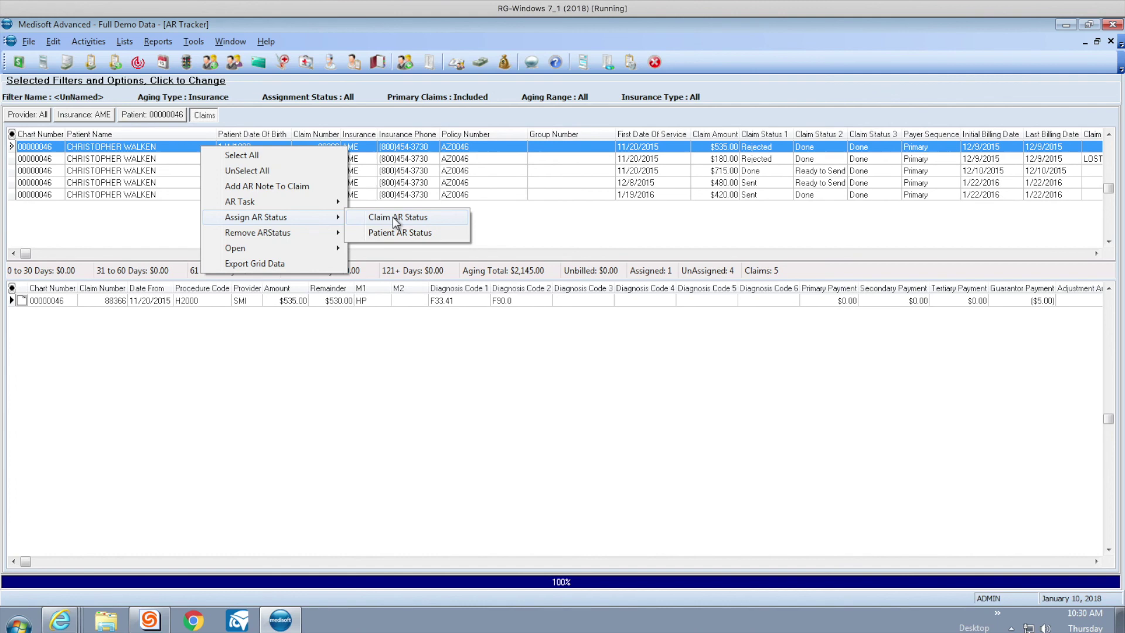
Set the first claim's AR status to LOST.
click(393, 217)
click(129, 68)
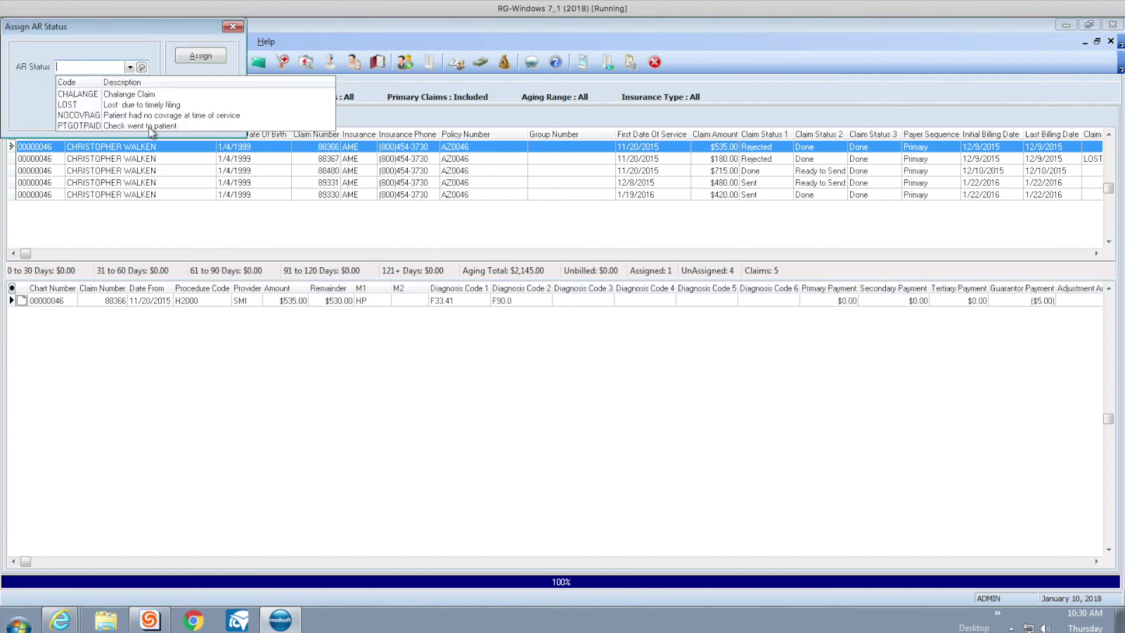
click(140, 104)
click(201, 55)
Set the patient's AR status to COLLECTION.
right_click(207, 153)
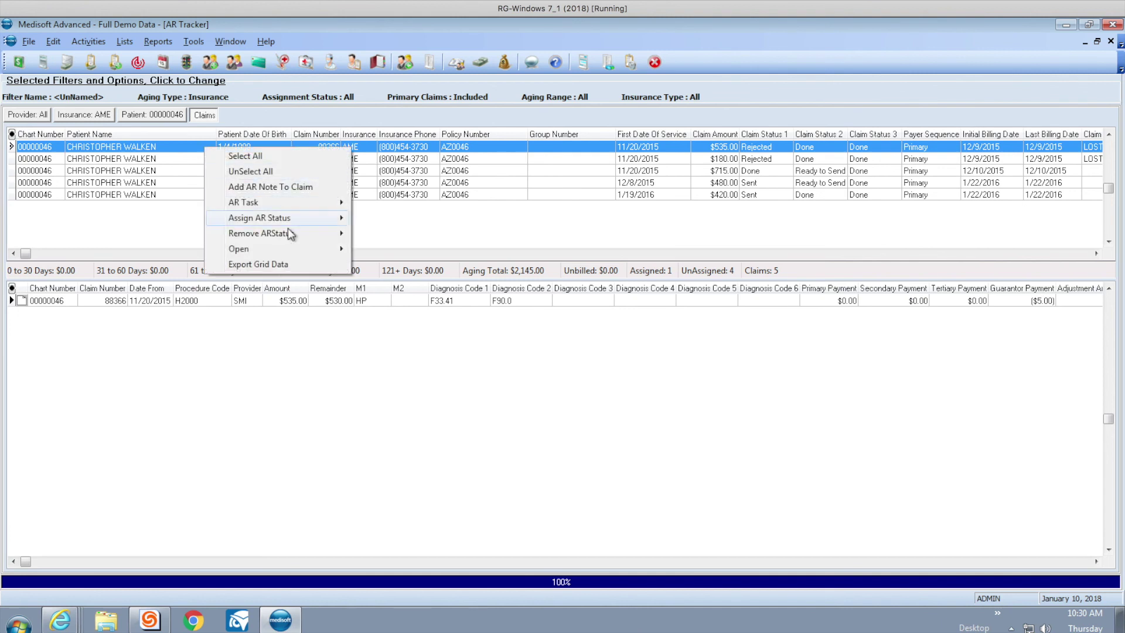
mouse_move(275, 216)
click(395, 231)
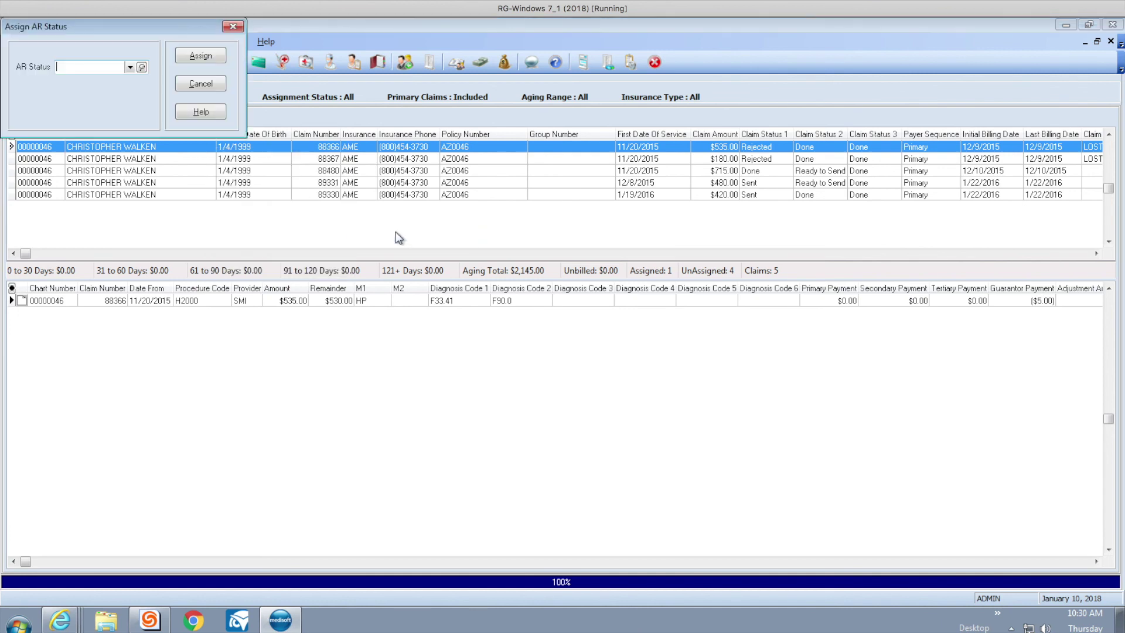
click(132, 69)
click(118, 93)
key(Return)
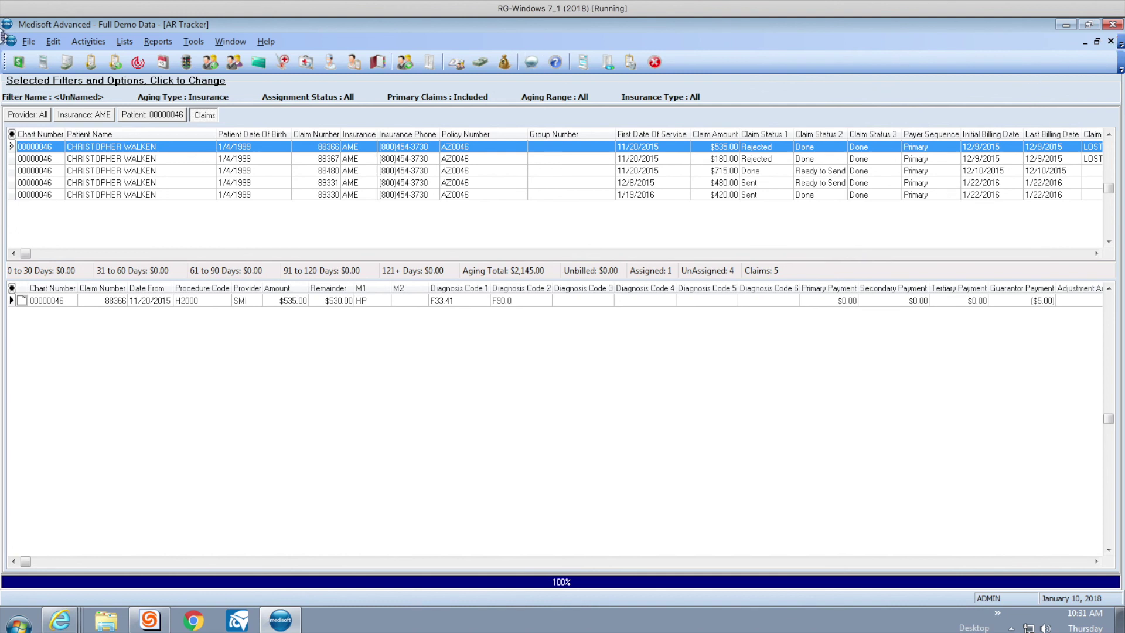
Confirm the 11:15a appointment shows COLLECTION status in the Appointment Book, then return to Medisoft.
click(163, 61)
click(198, 324)
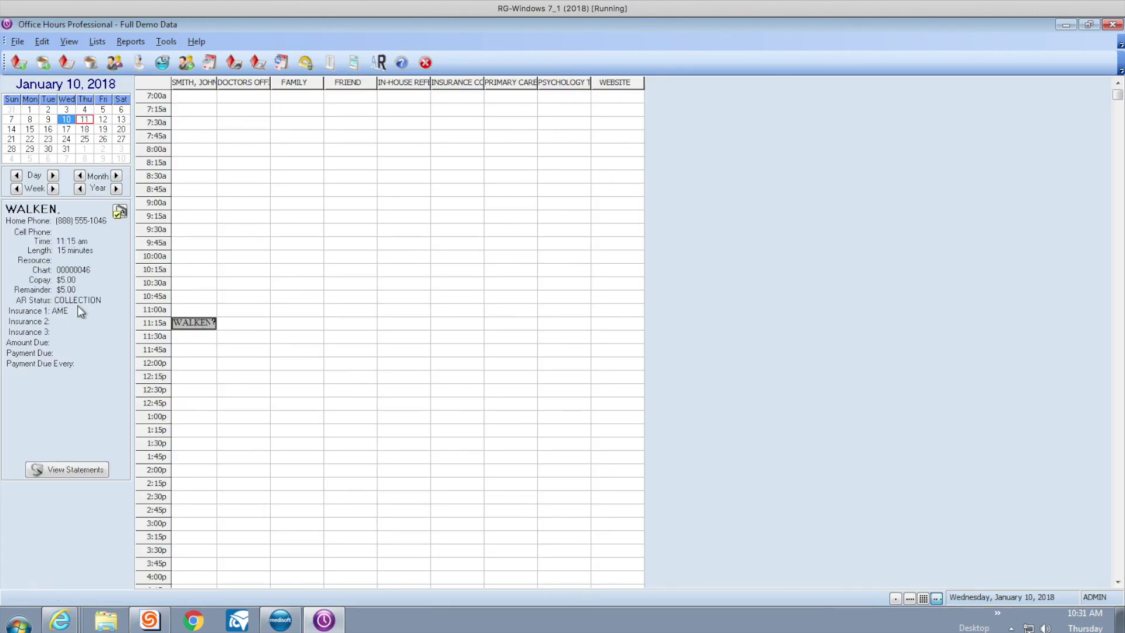
mouse_move(282, 627)
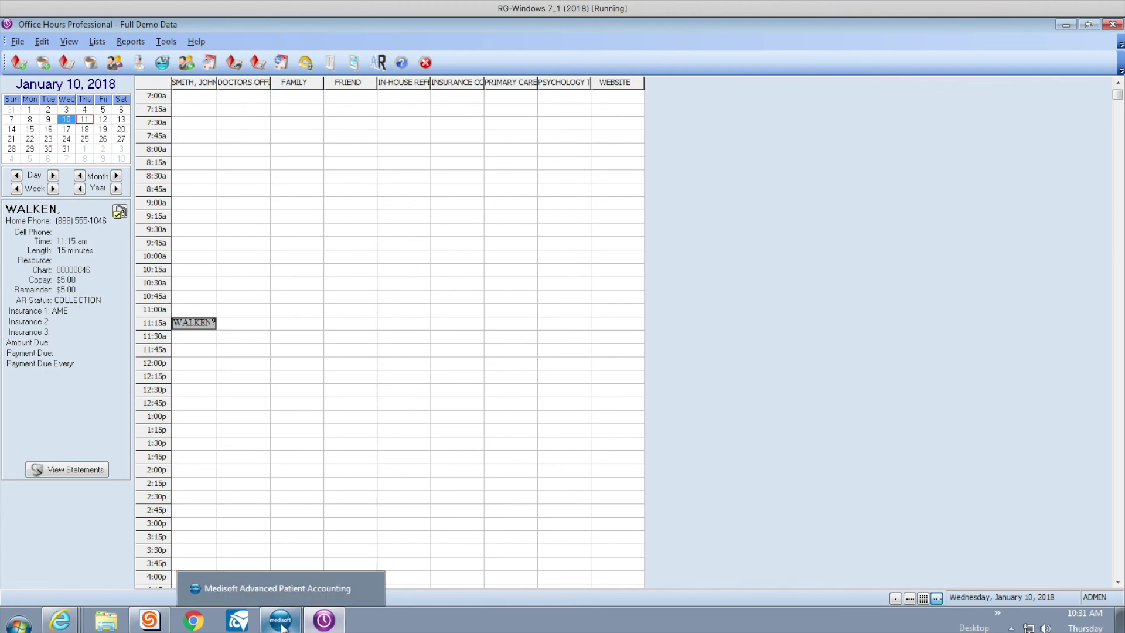
click(282, 626)
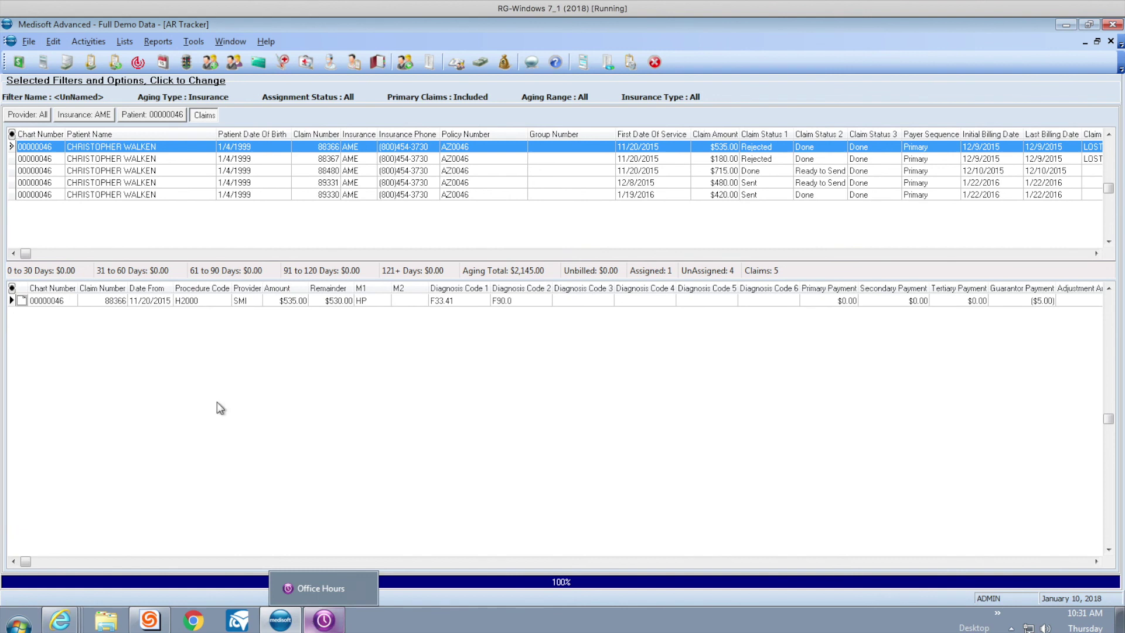
Open the AR Status Codes list from Lists and close it again.
click(130, 41)
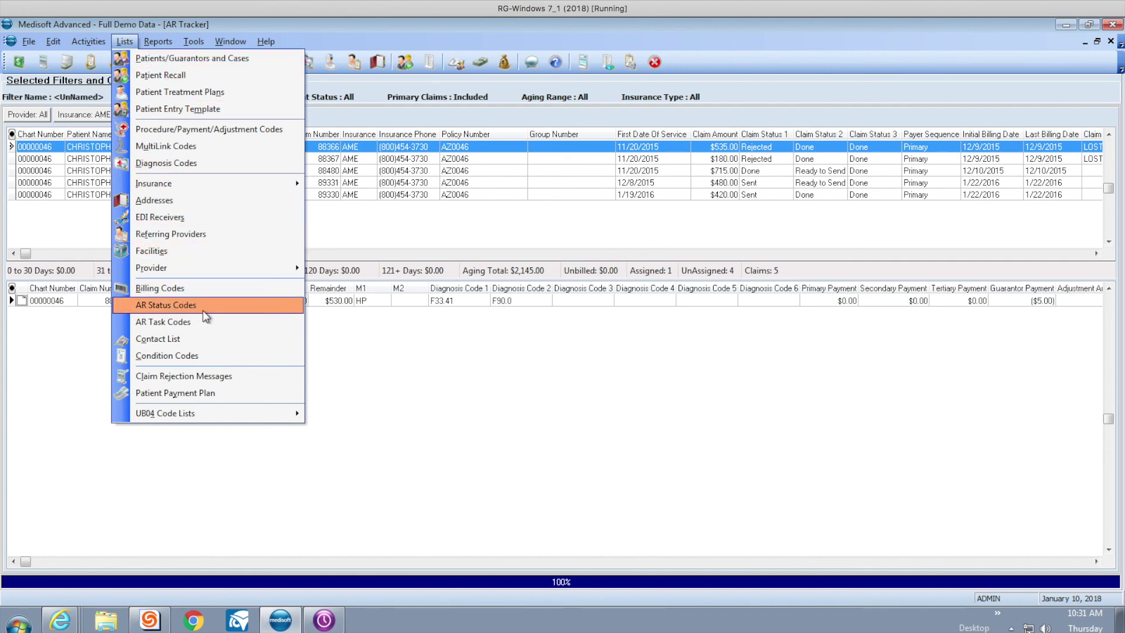
click(166, 305)
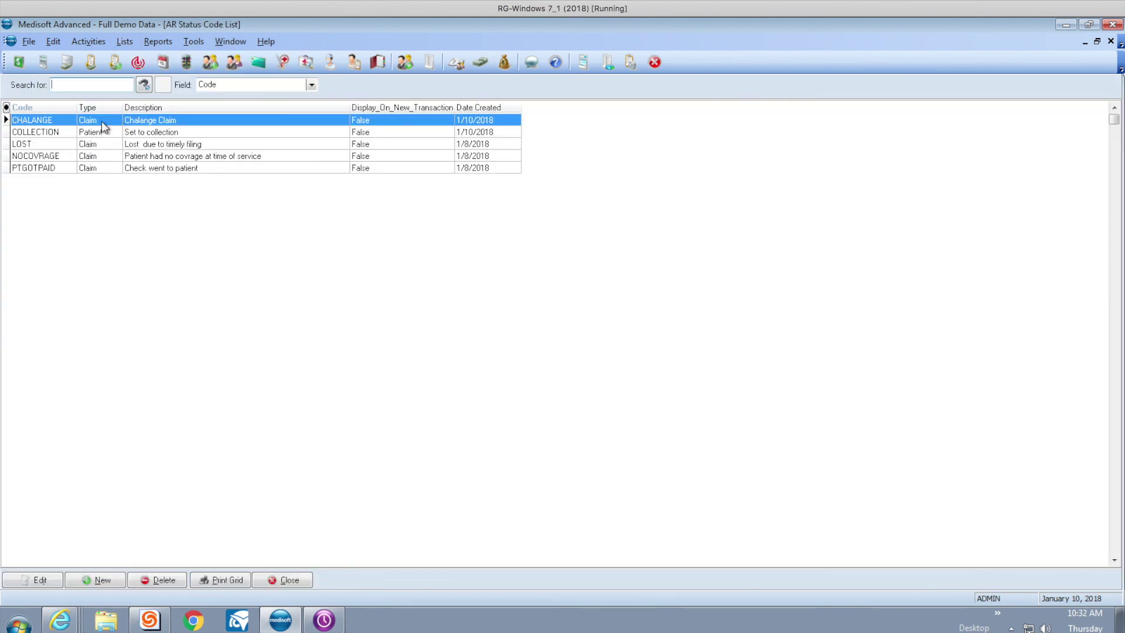
click(284, 582)
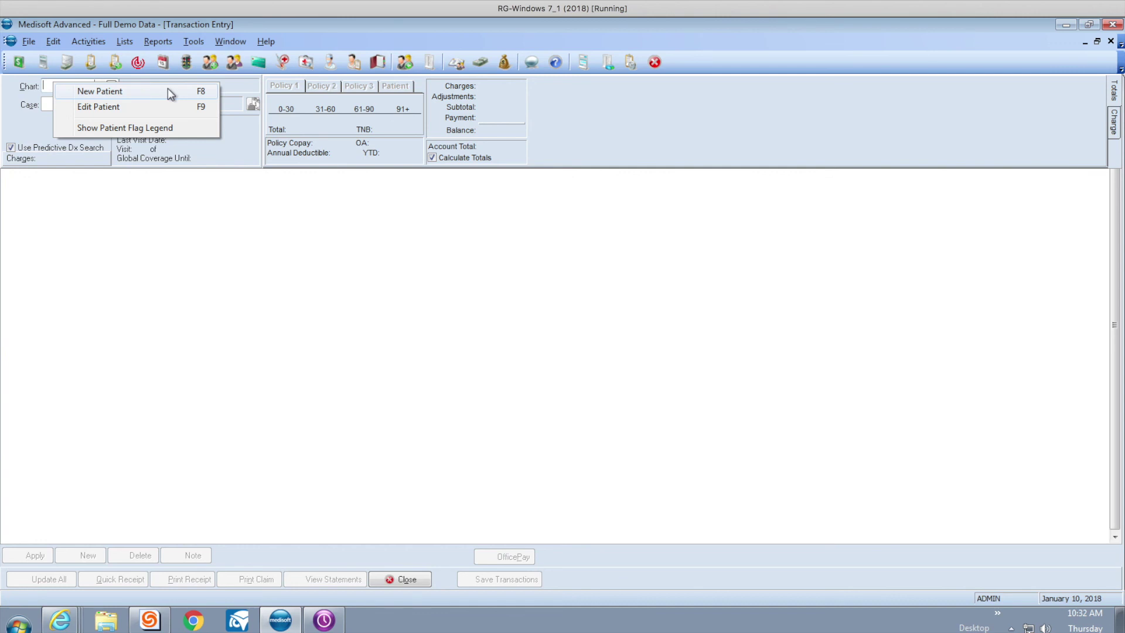
Dismiss the chart field shortcut menu and close Transaction Entry to reach the AR Tracker.
click(318, 256)
click(406, 571)
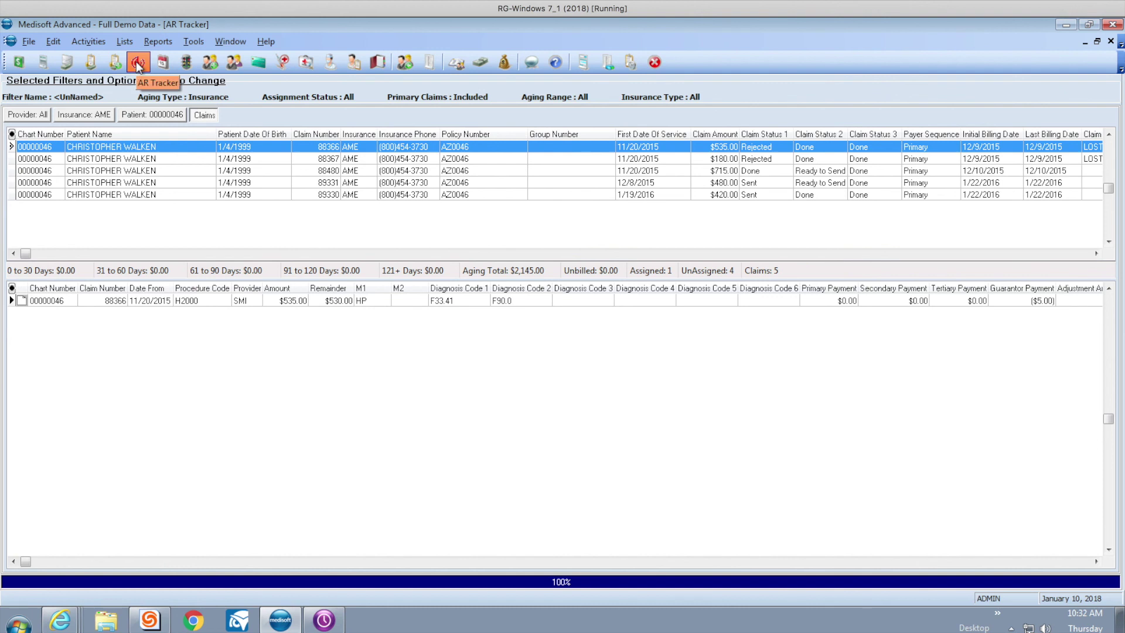
right_click(135, 149)
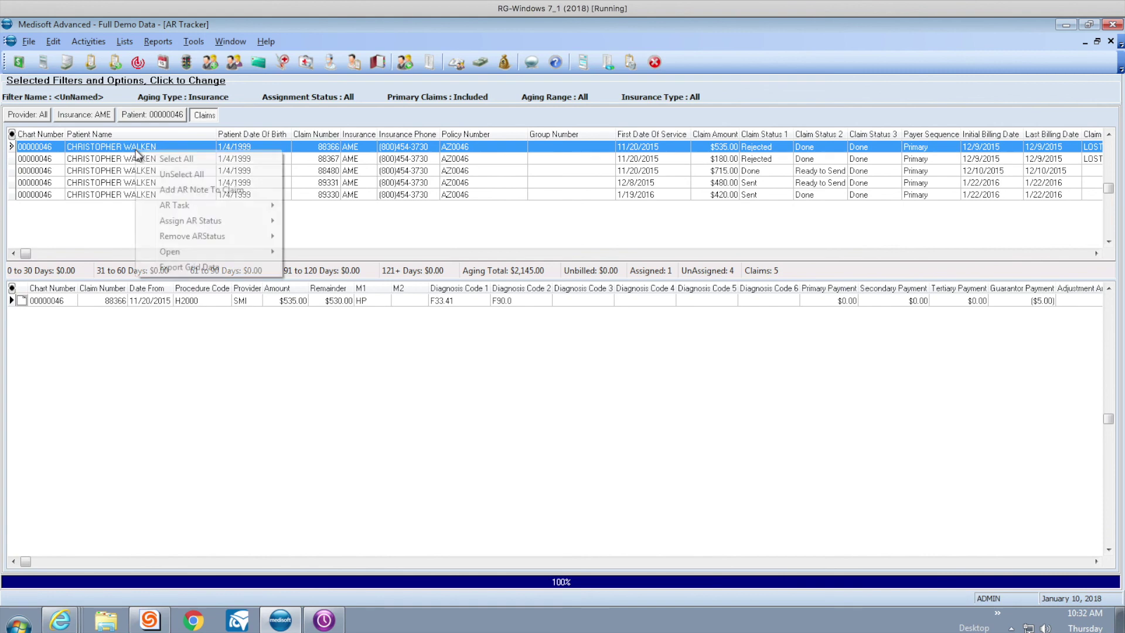
mouse_move(213, 206)
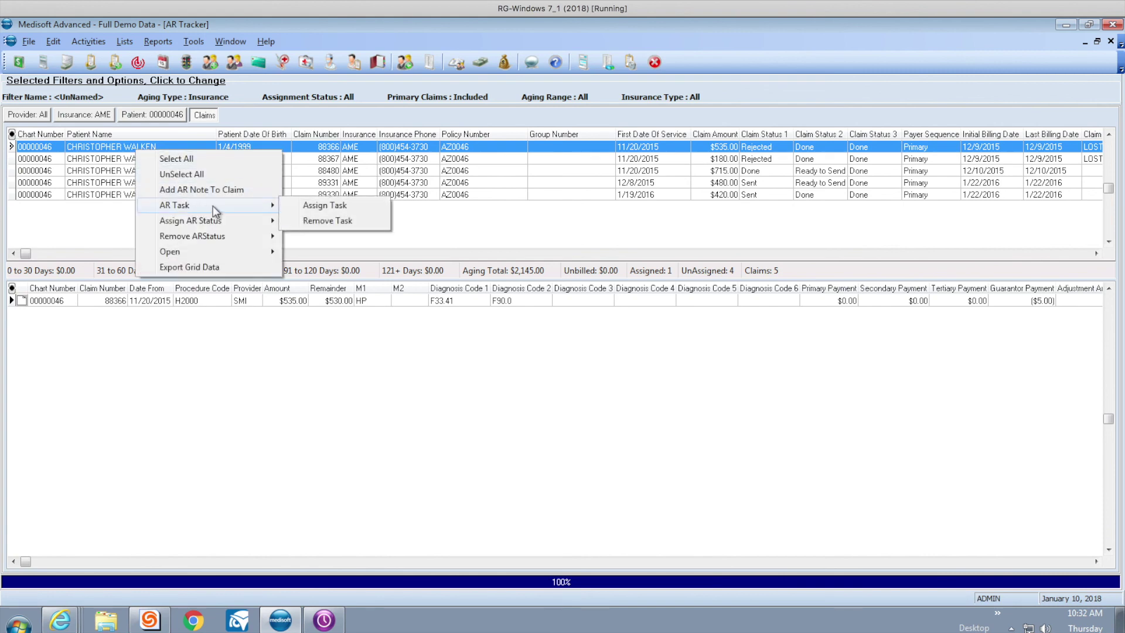
click(309, 204)
right_click(104, 60)
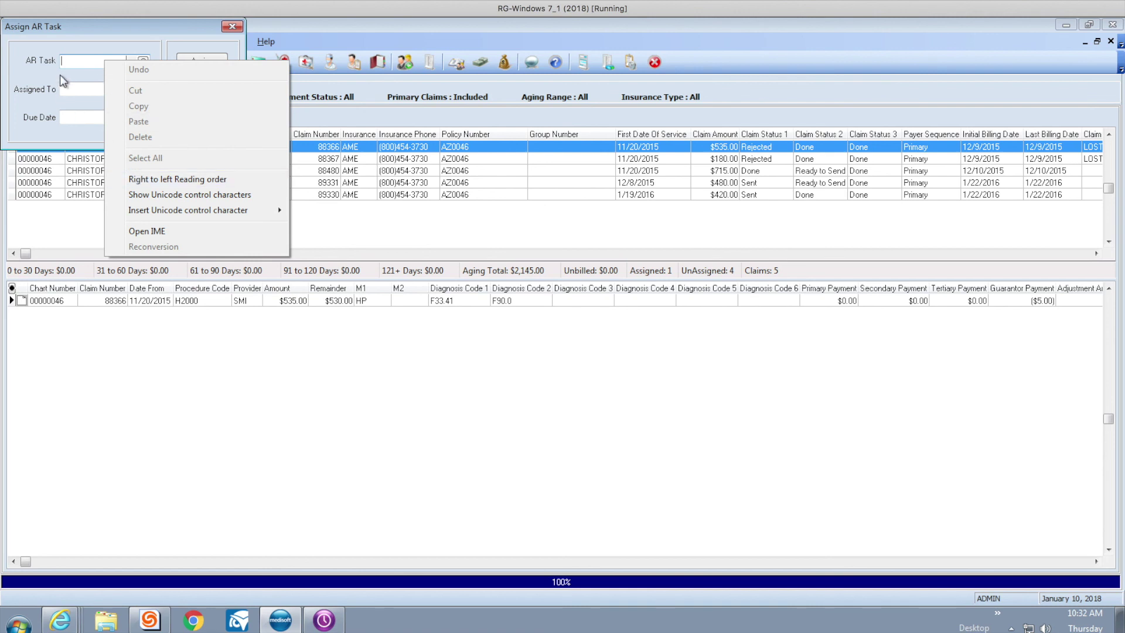
click(71, 61)
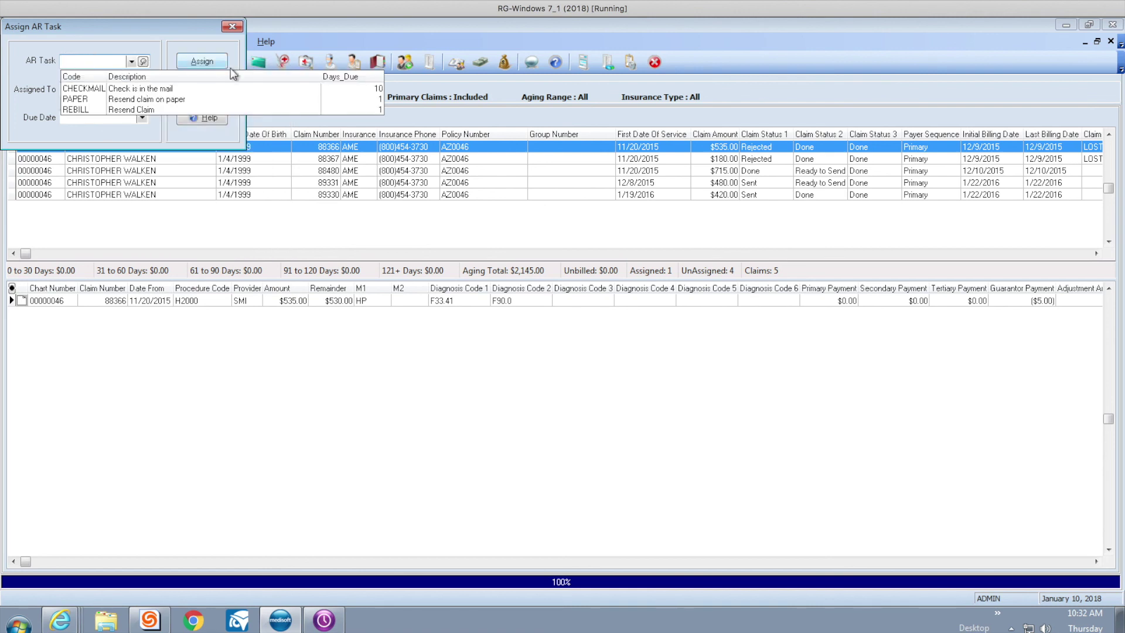
click(168, 26)
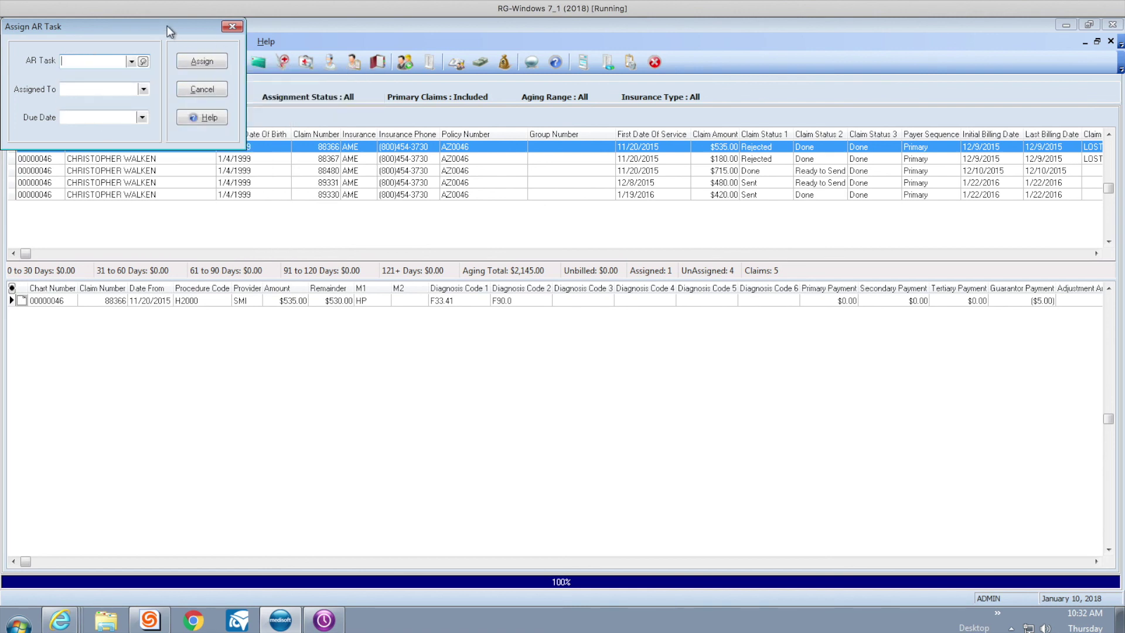
click(202, 89)
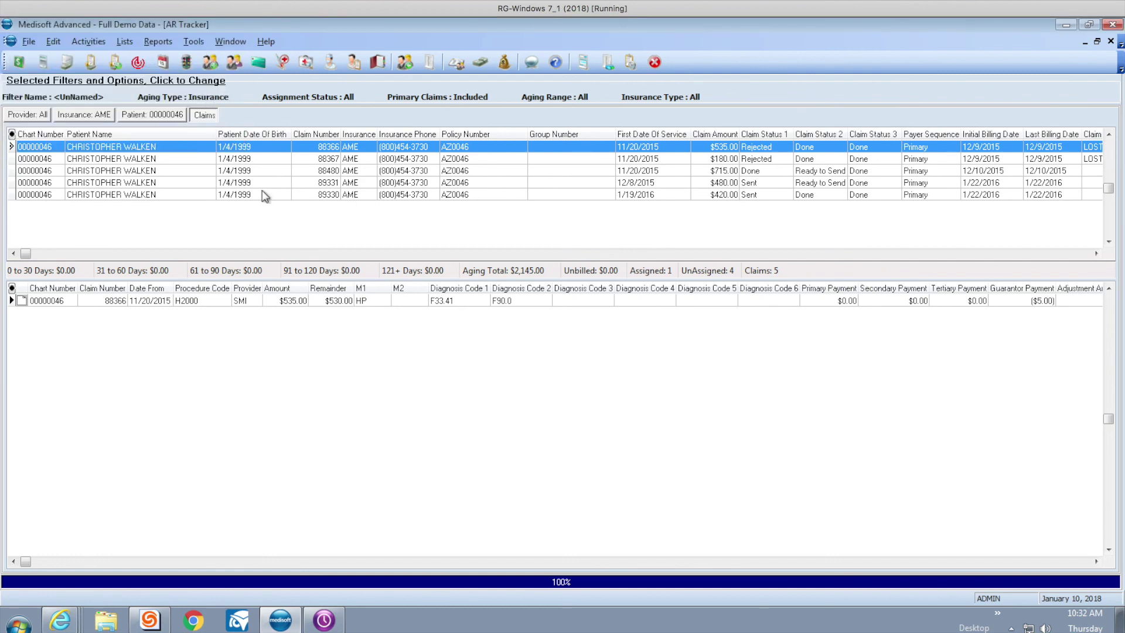
Begin a new AR status code, leaving its type set to Claim.
click(127, 46)
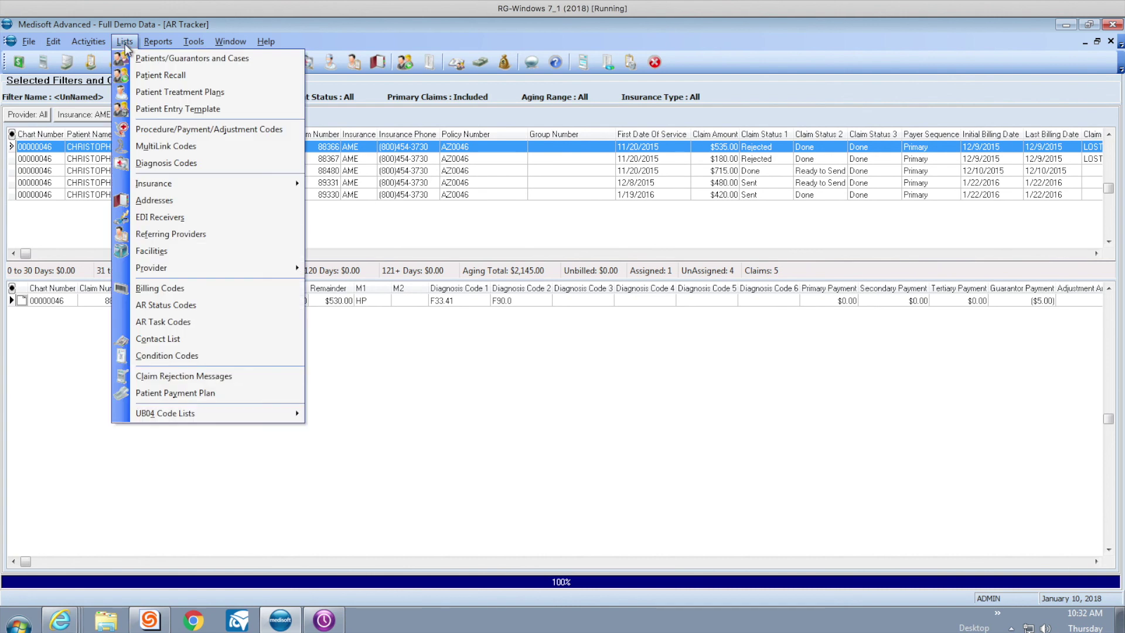
click(216, 324)
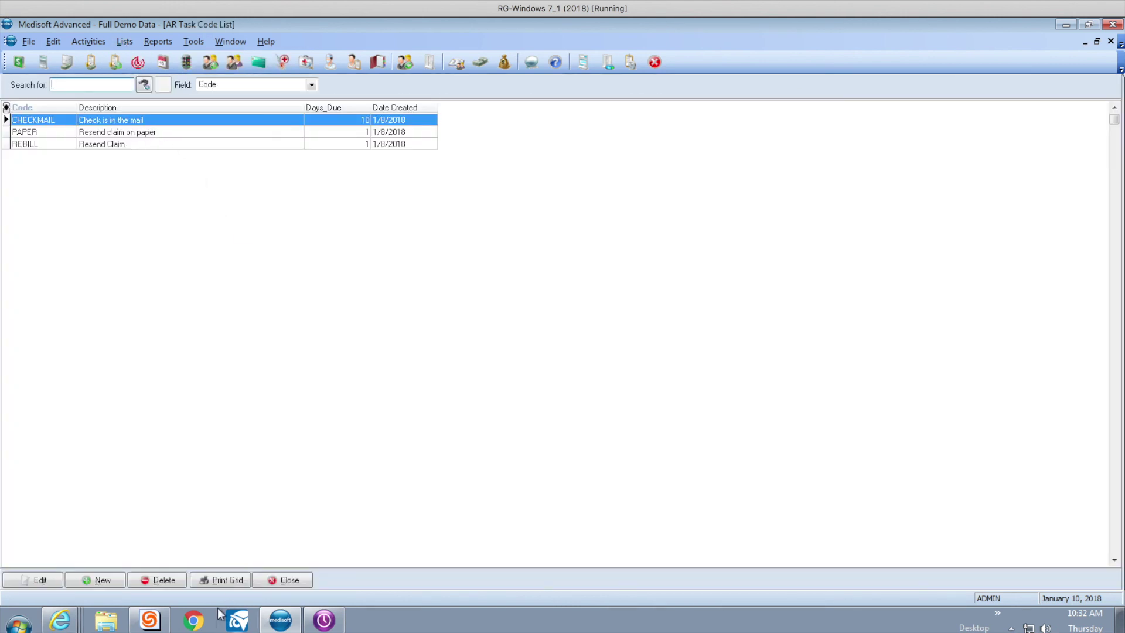
click(95, 579)
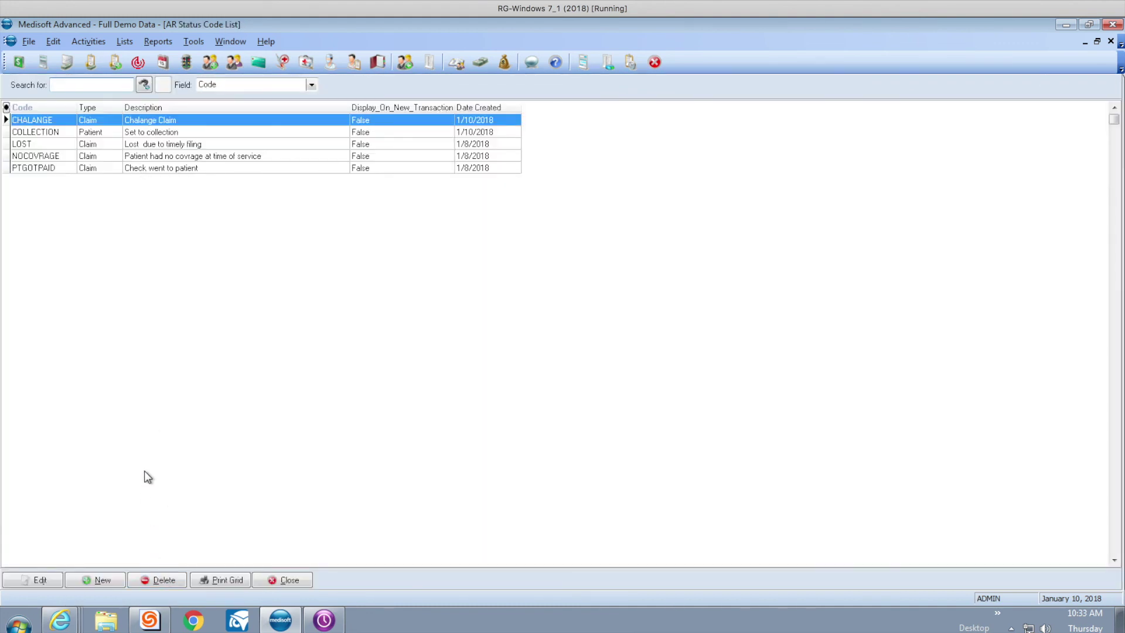
click(96, 579)
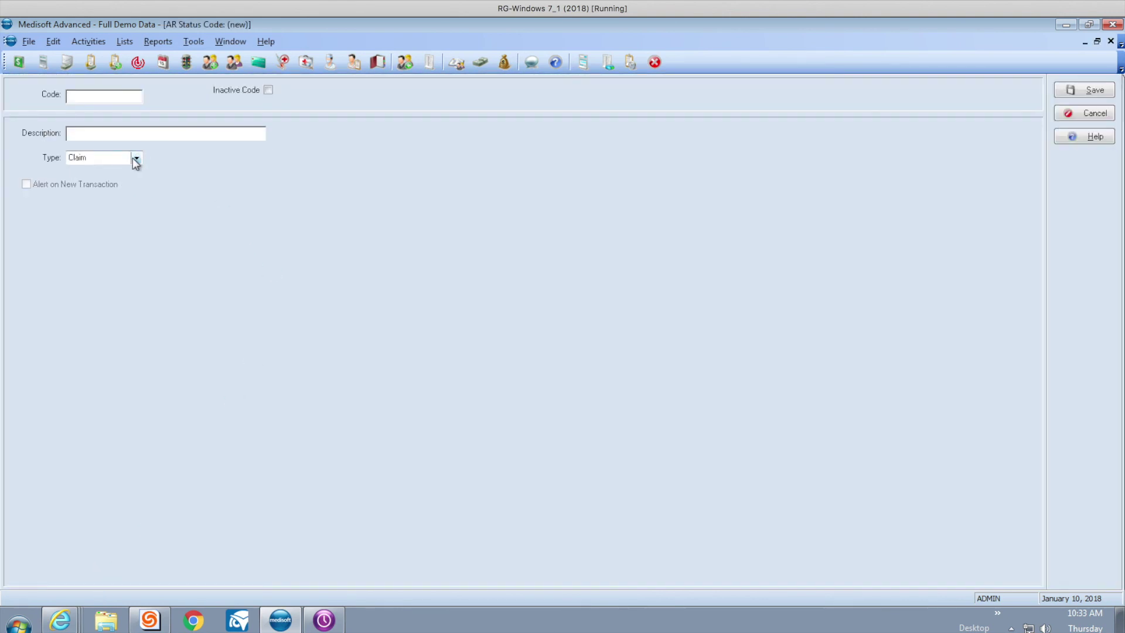
click(135, 158)
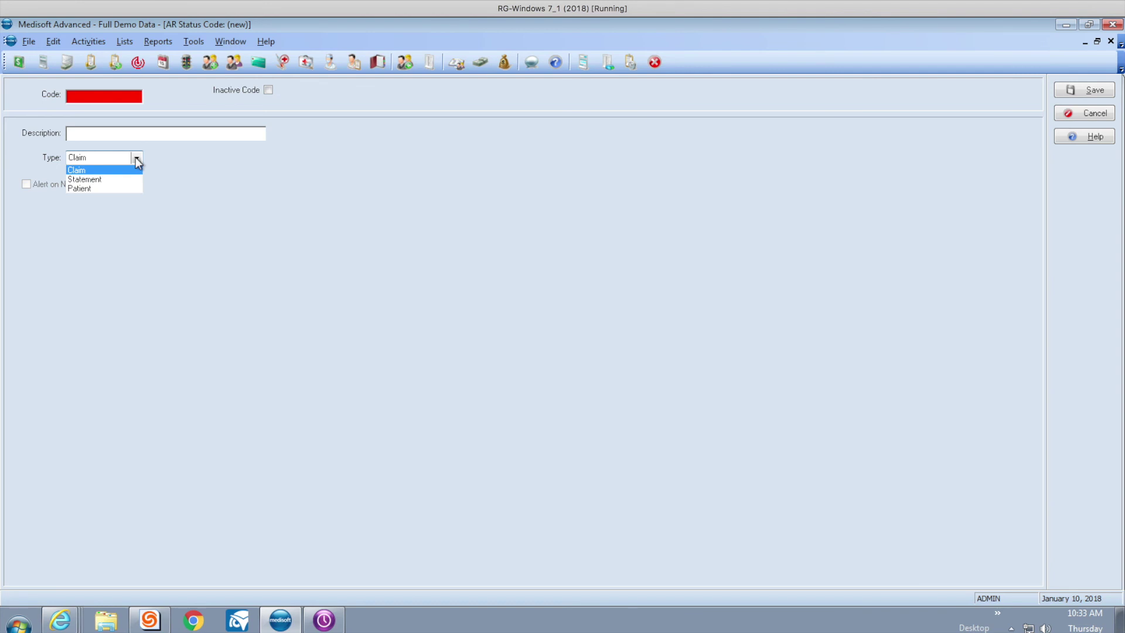
click(136, 157)
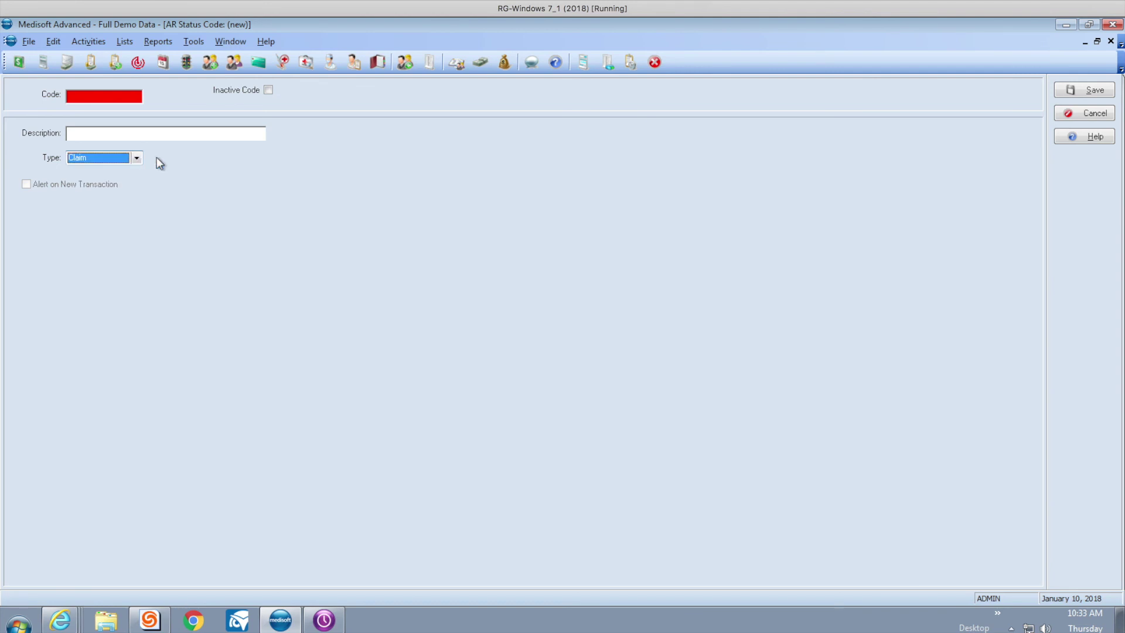
Discard the unsaved status code and open the AR Task Code list.
click(1071, 119)
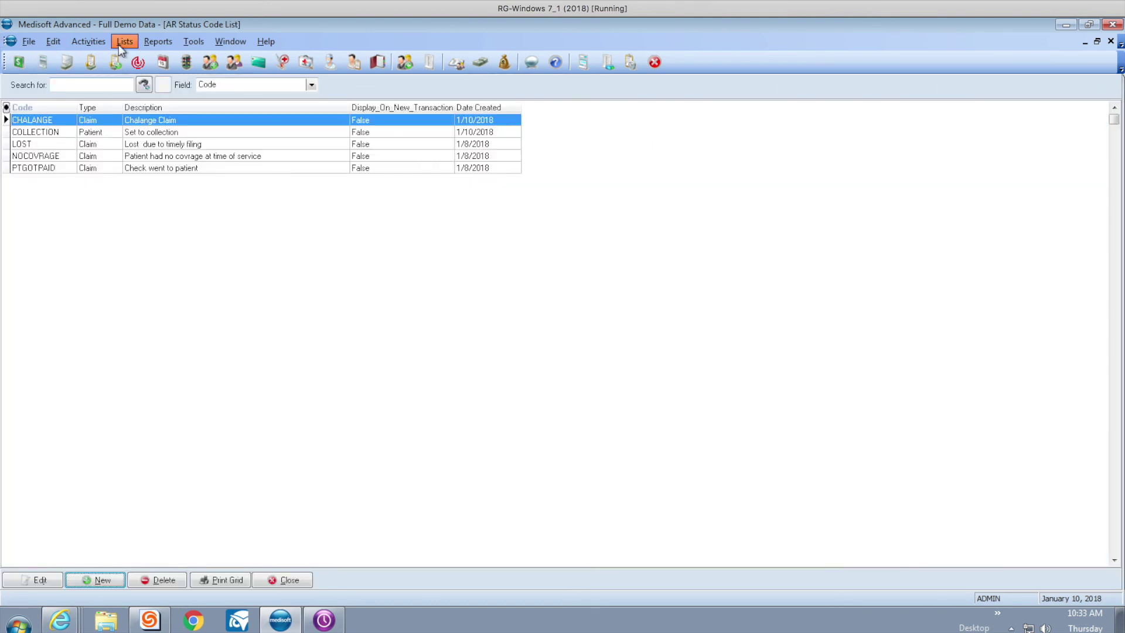
click(121, 42)
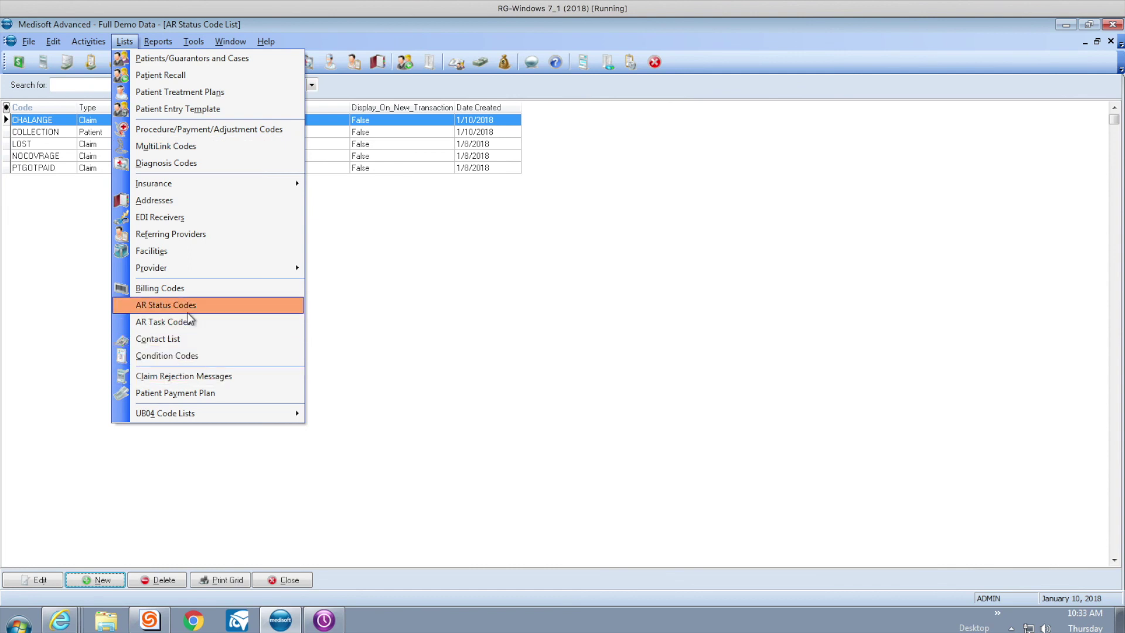
click(185, 320)
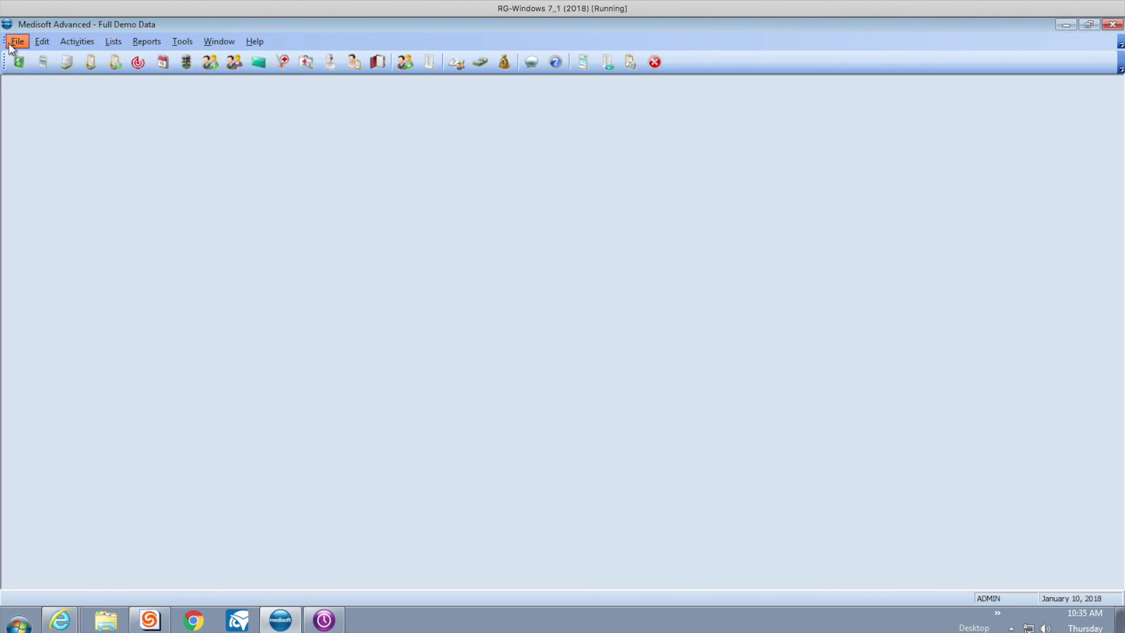
click(17, 41)
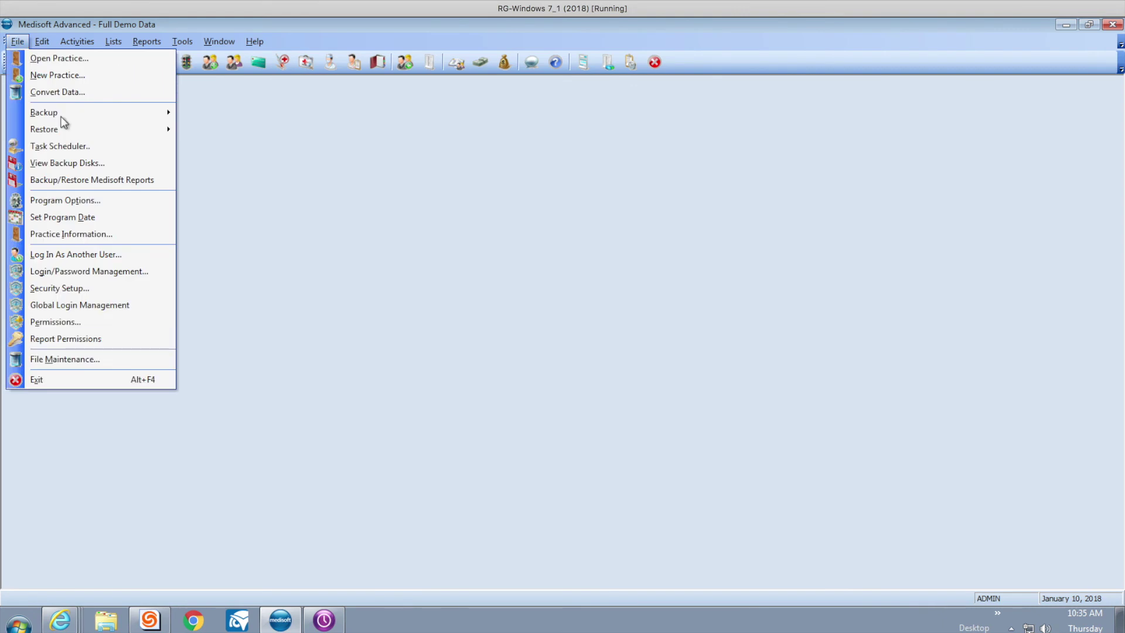
click(150, 321)
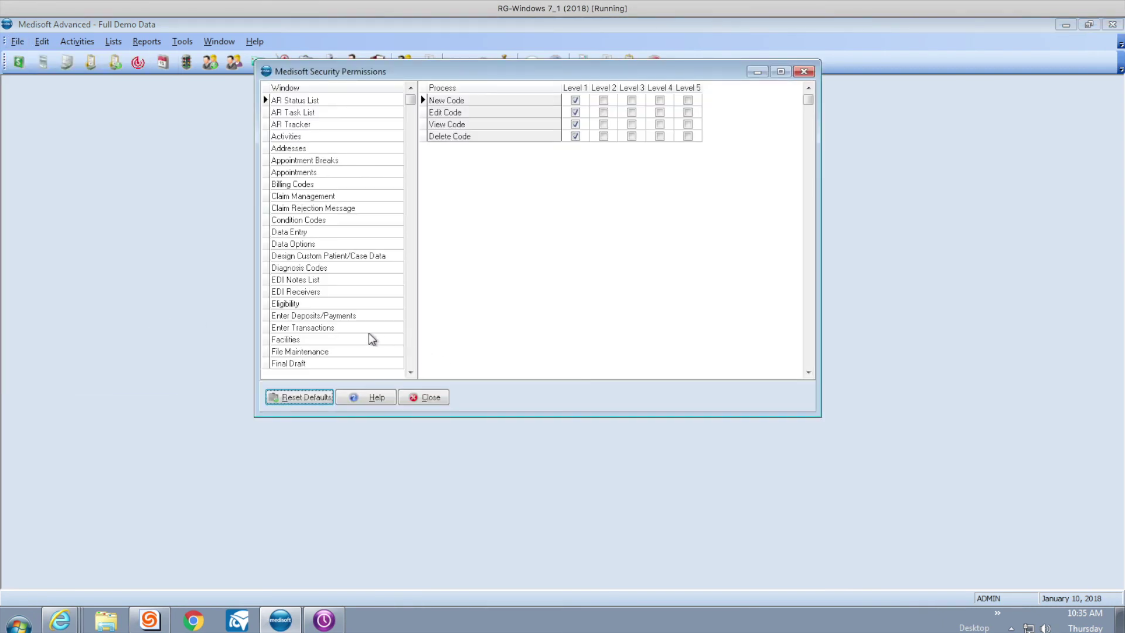
click(307, 112)
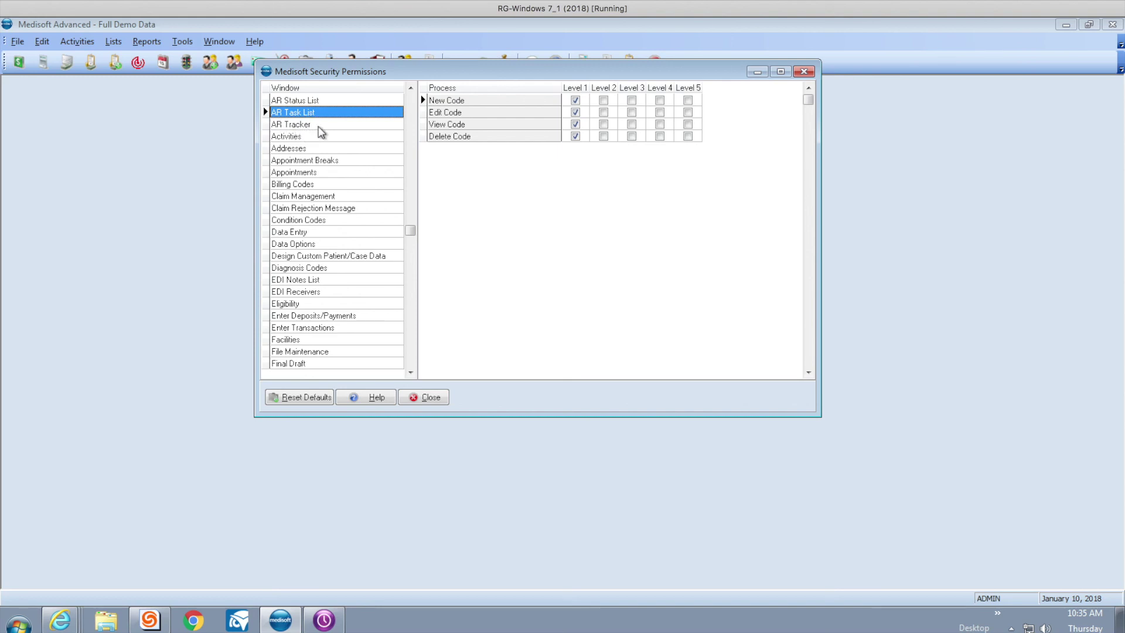
click(319, 126)
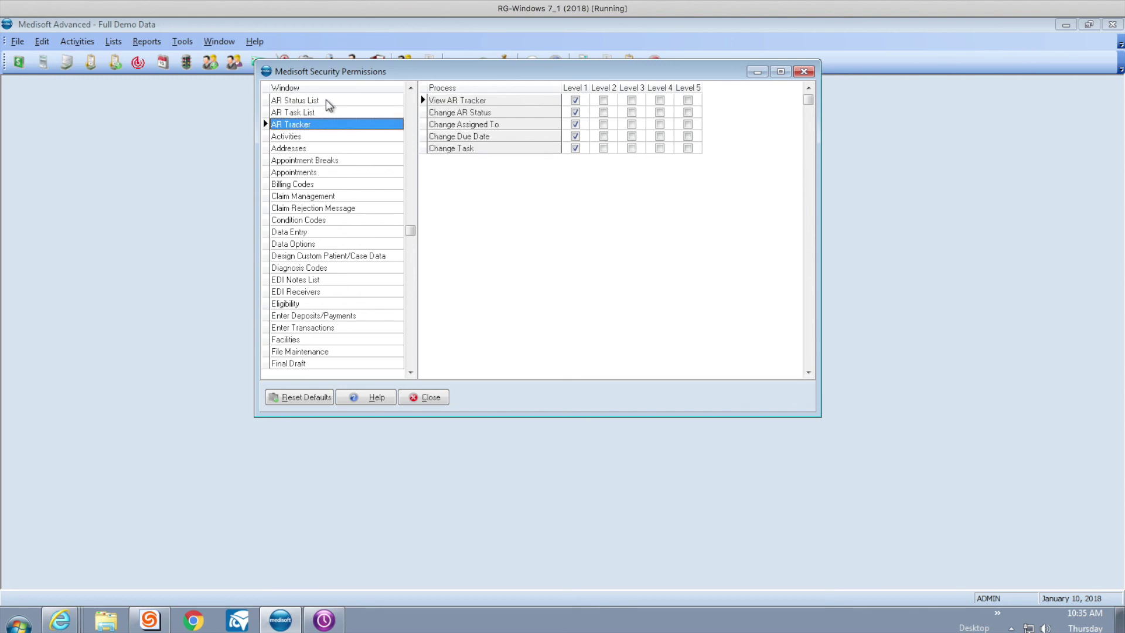
click(326, 101)
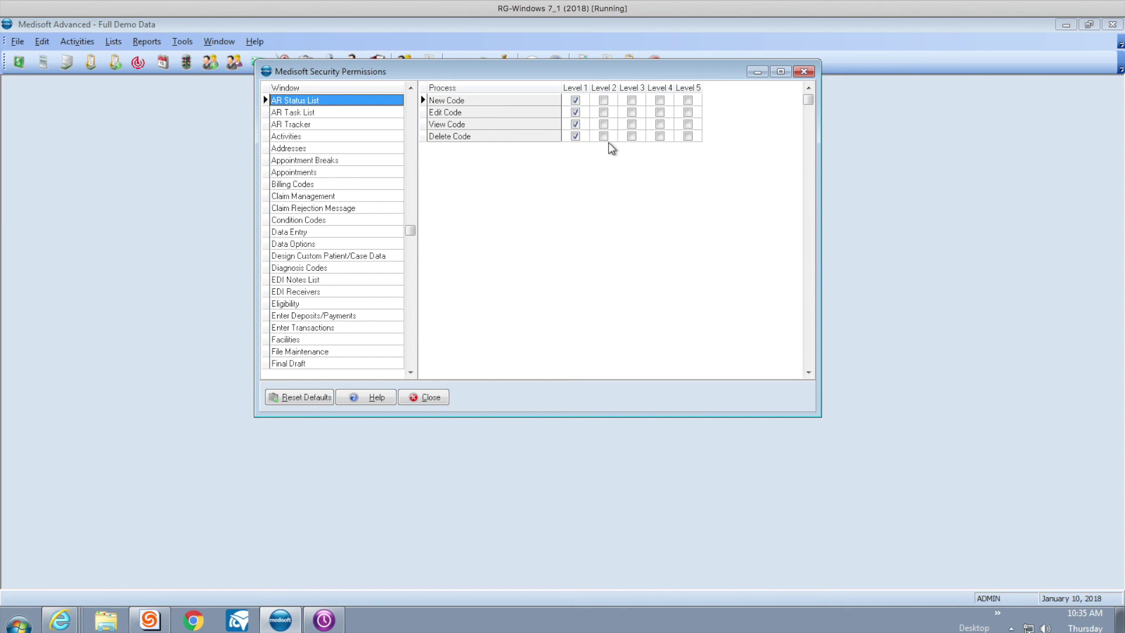
click(805, 71)
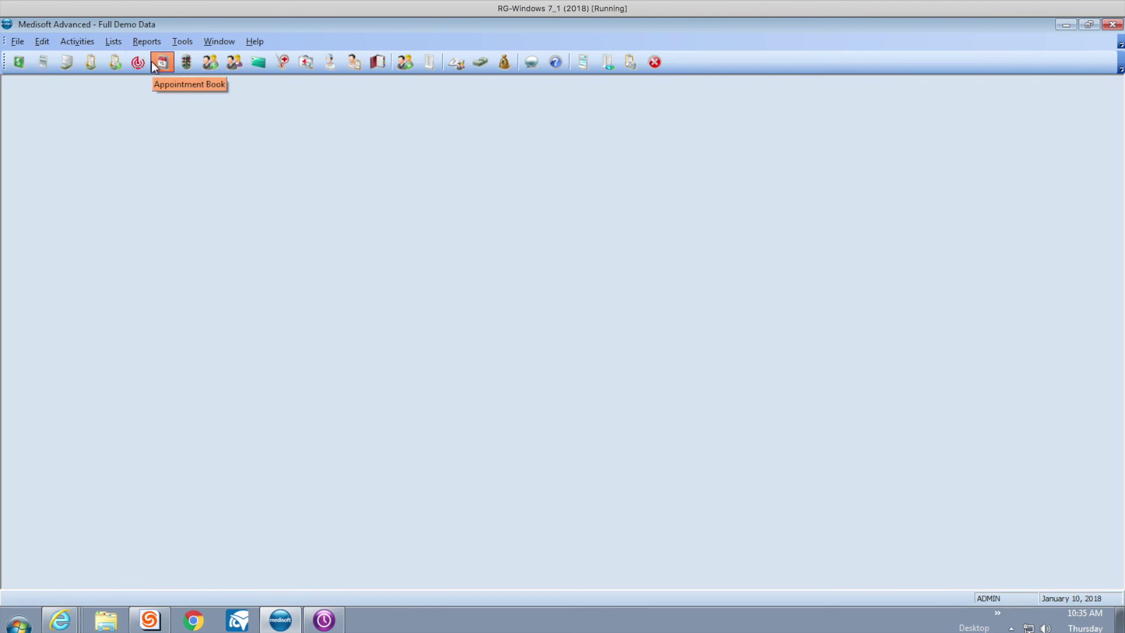
click(39, 66)
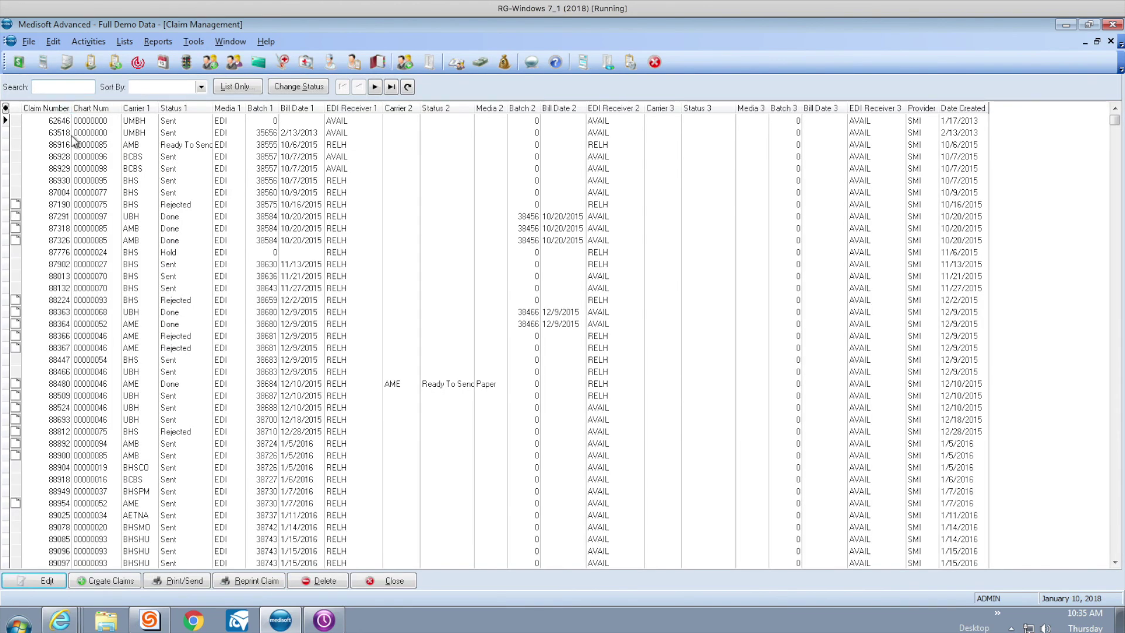
Check claim 87190's AR Management tab twice (status LOST, task CHECKMAIL), closing without saving.
double_click(176, 204)
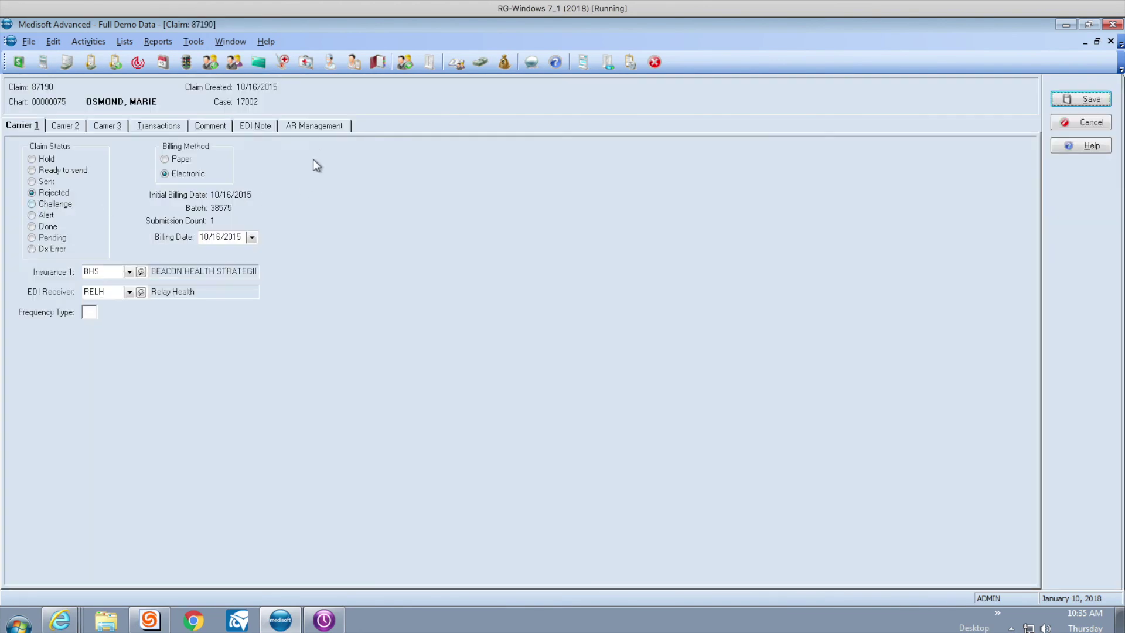
click(314, 127)
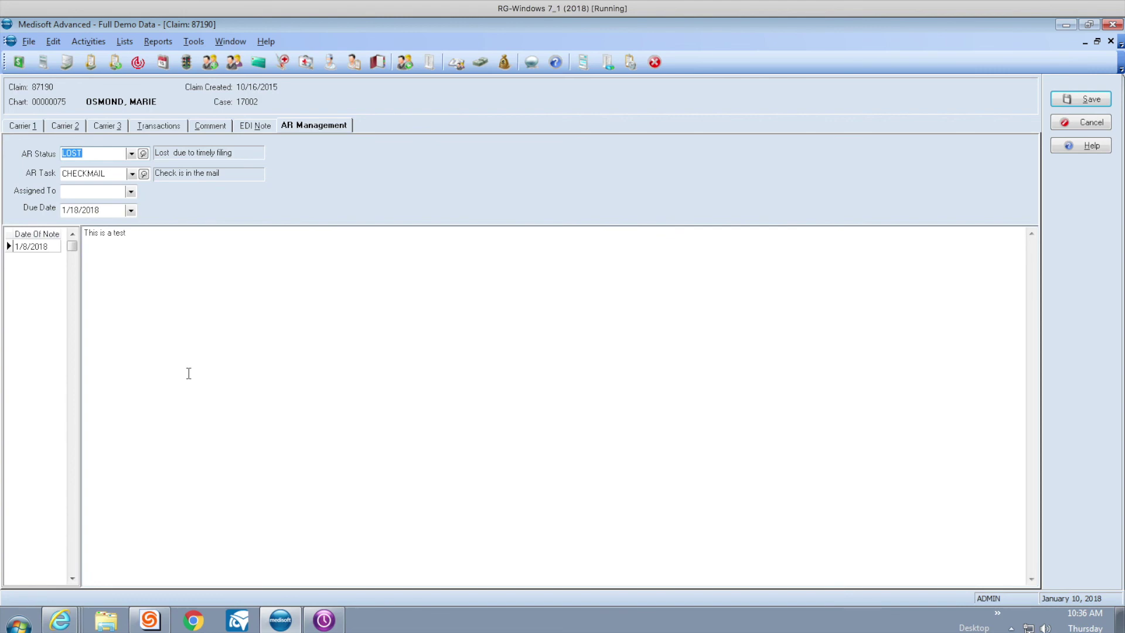
click(1083, 122)
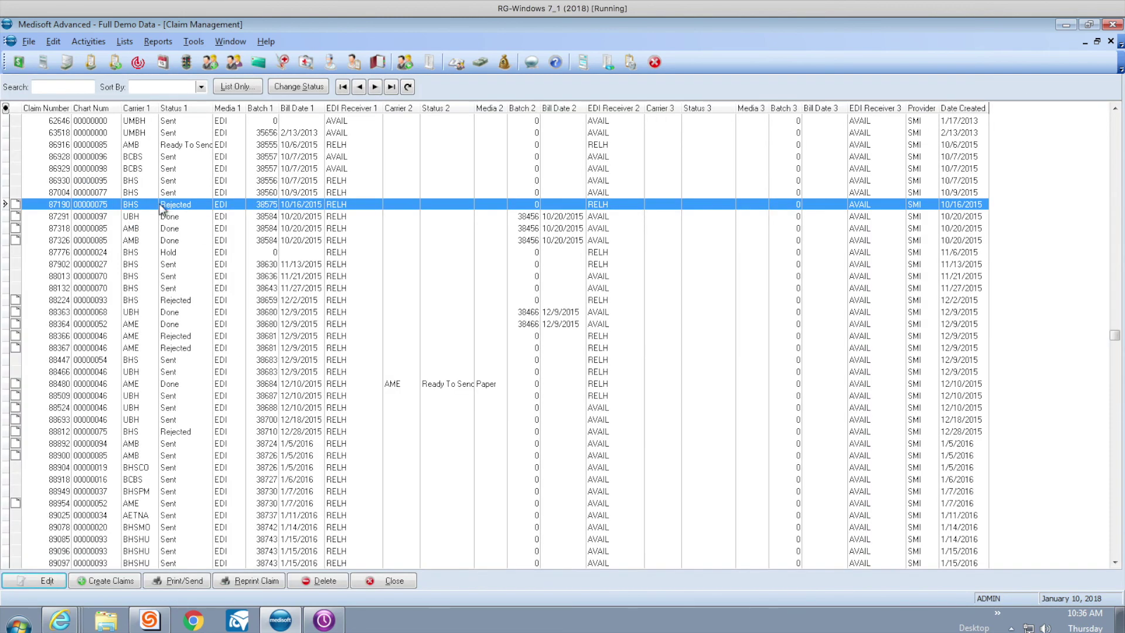
double_click(207, 204)
click(323, 126)
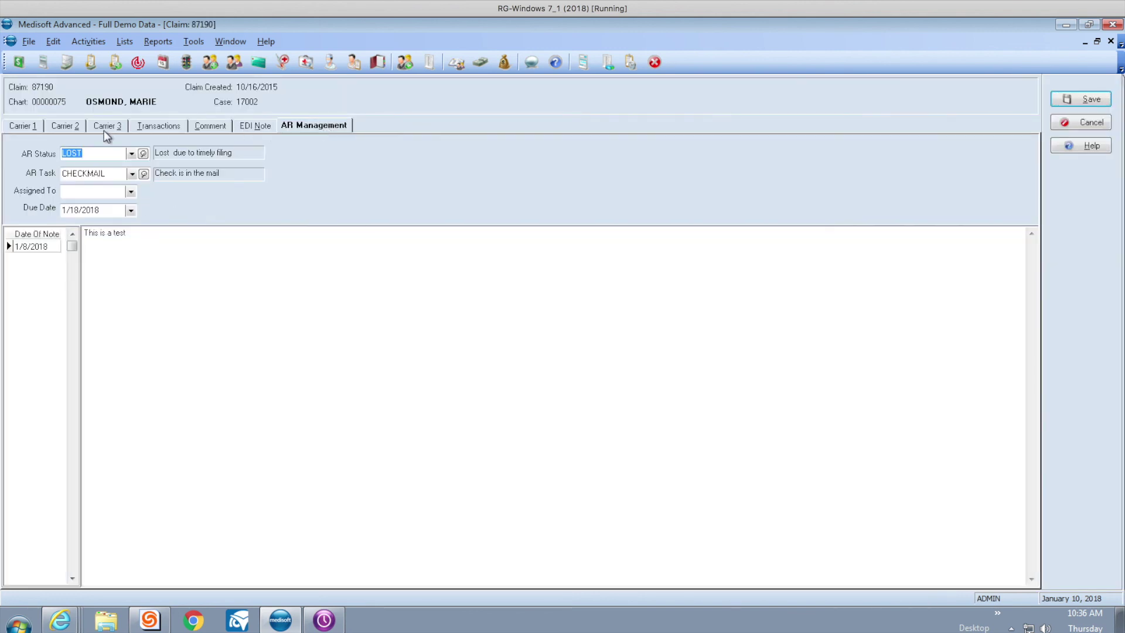
click(1085, 122)
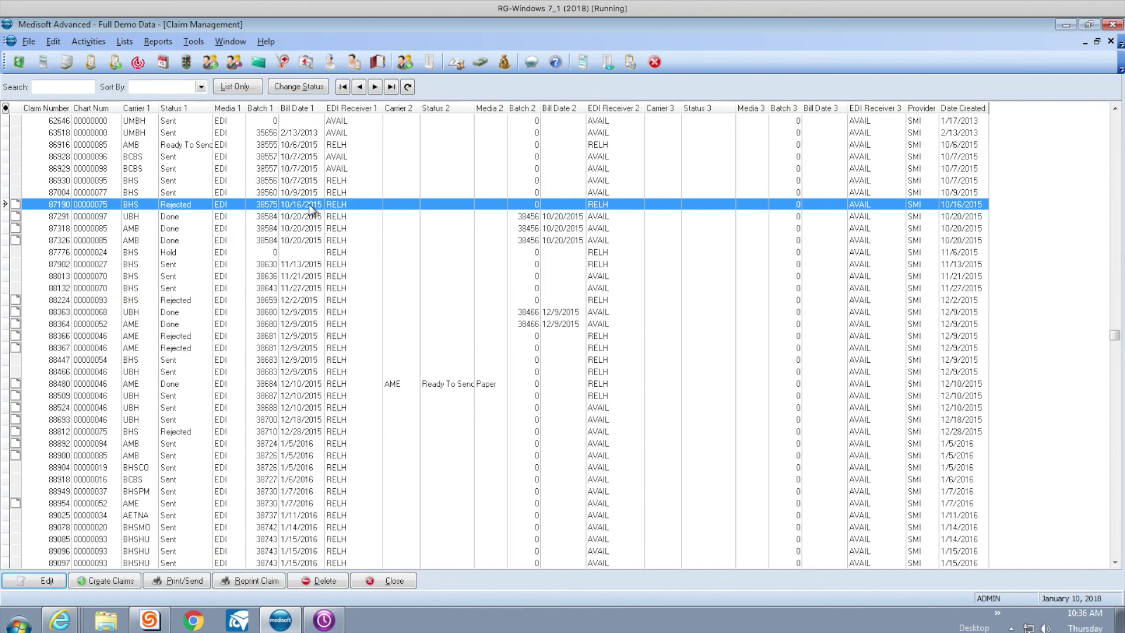
click(236, 86)
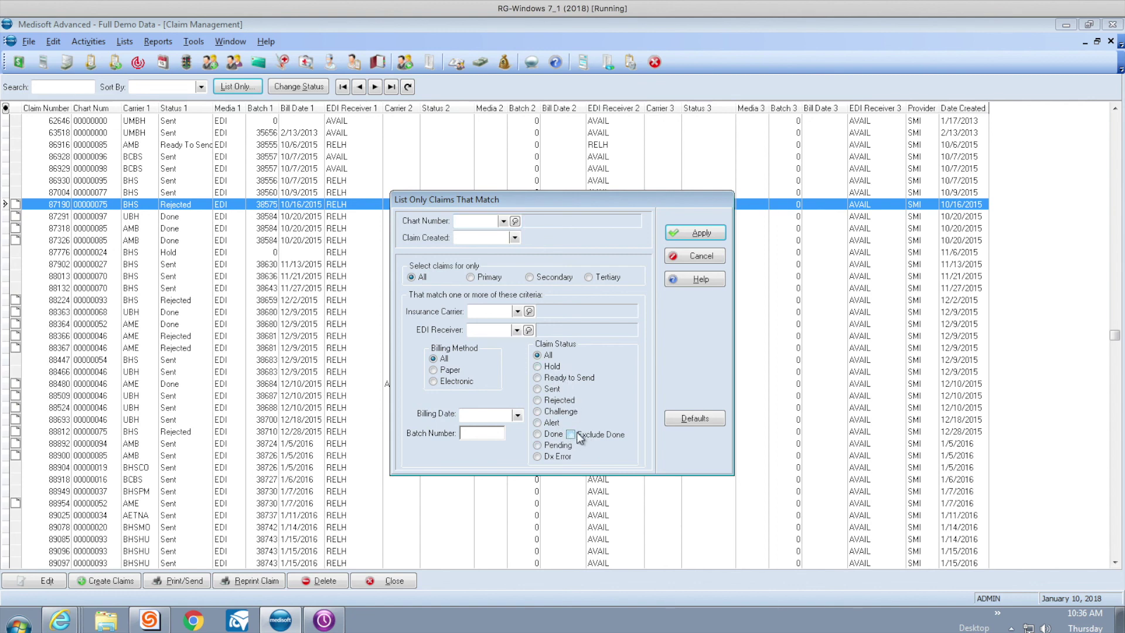
Untick Exclude Done to show Done claims, then tick it again to hide them.
click(701, 233)
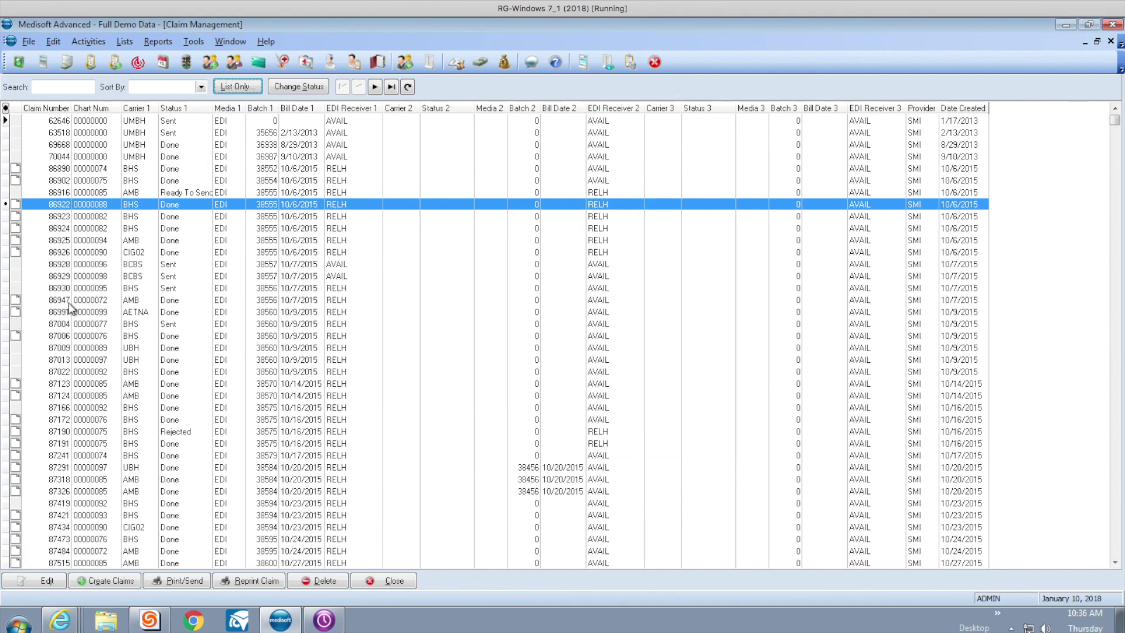
click(236, 86)
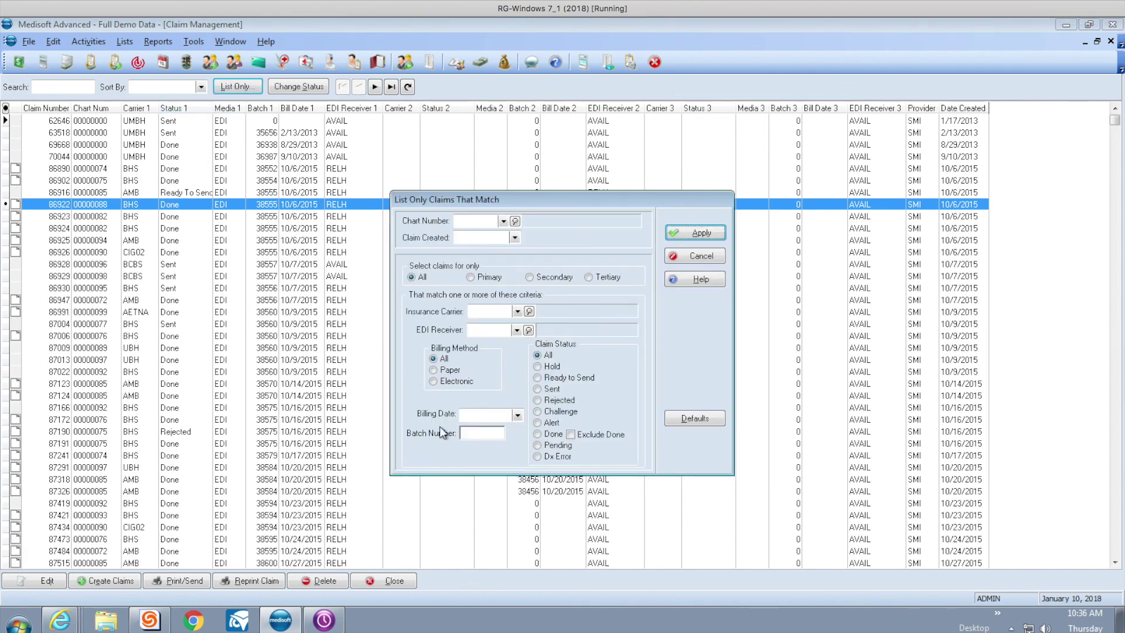
click(570, 434)
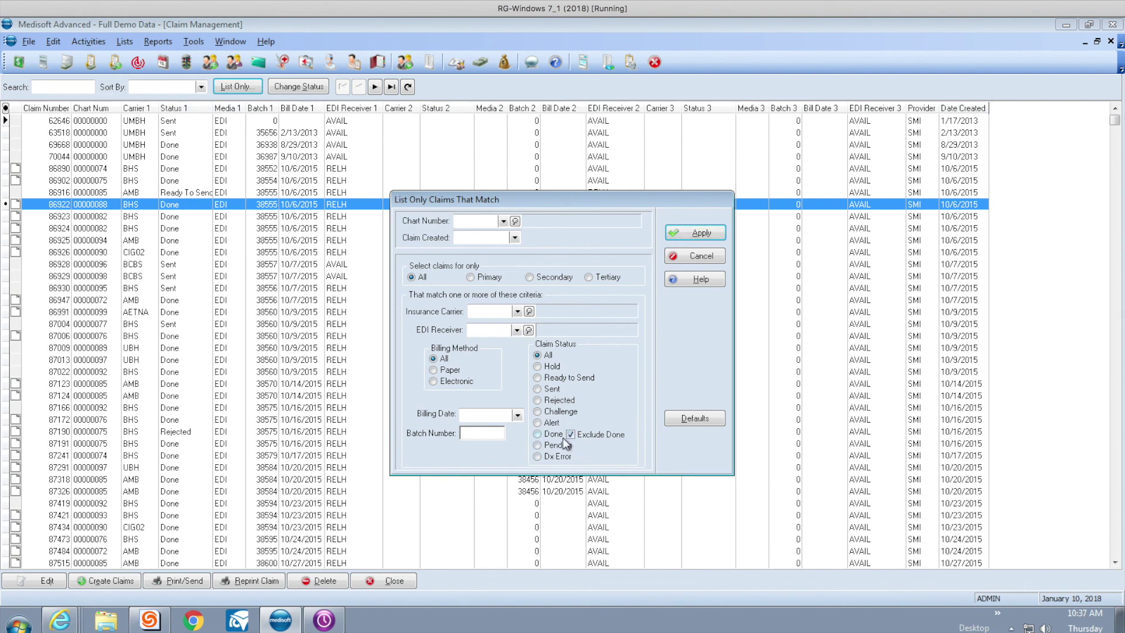
click(694, 232)
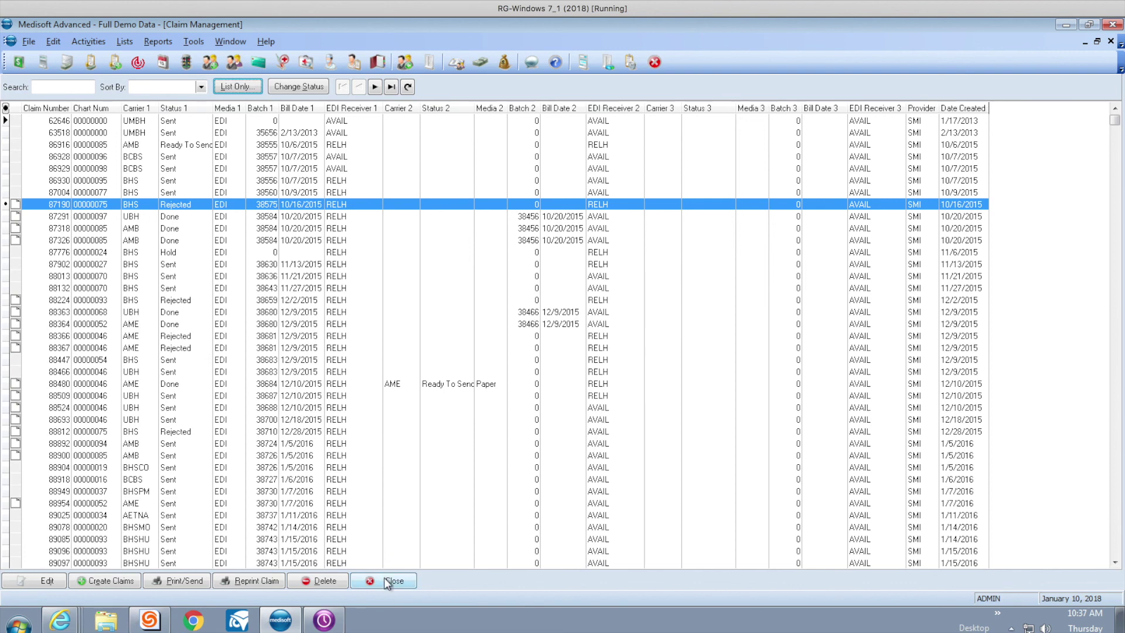
mouse_move(452, 630)
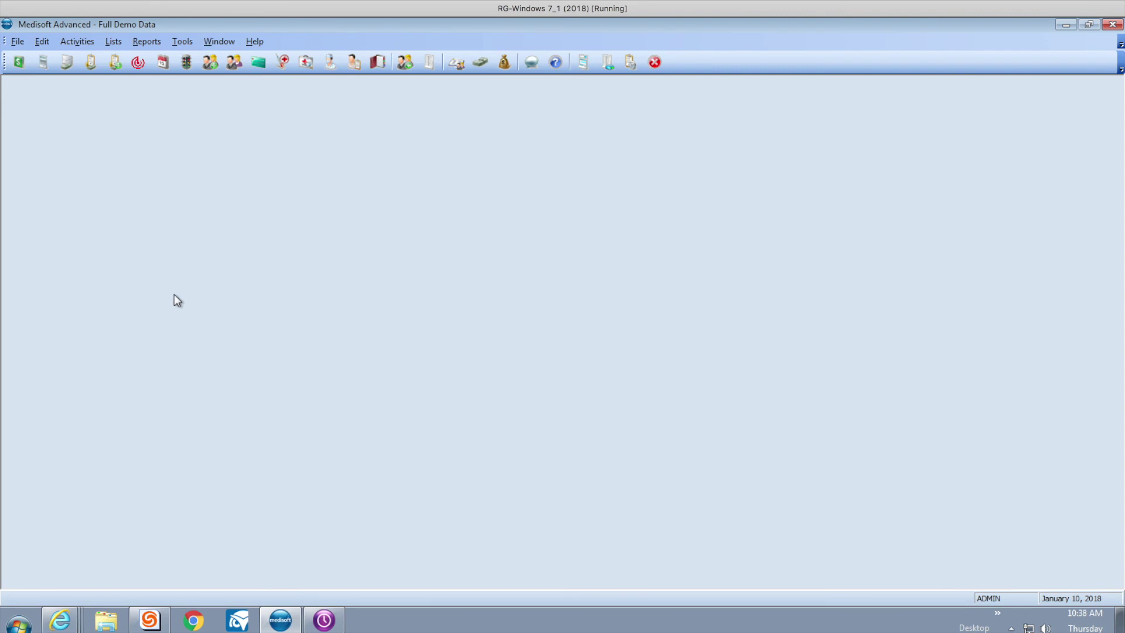
Open the Medical Group (Tutorial Data) practice from File > Open Practice, then open its AR Tracker.
click(18, 41)
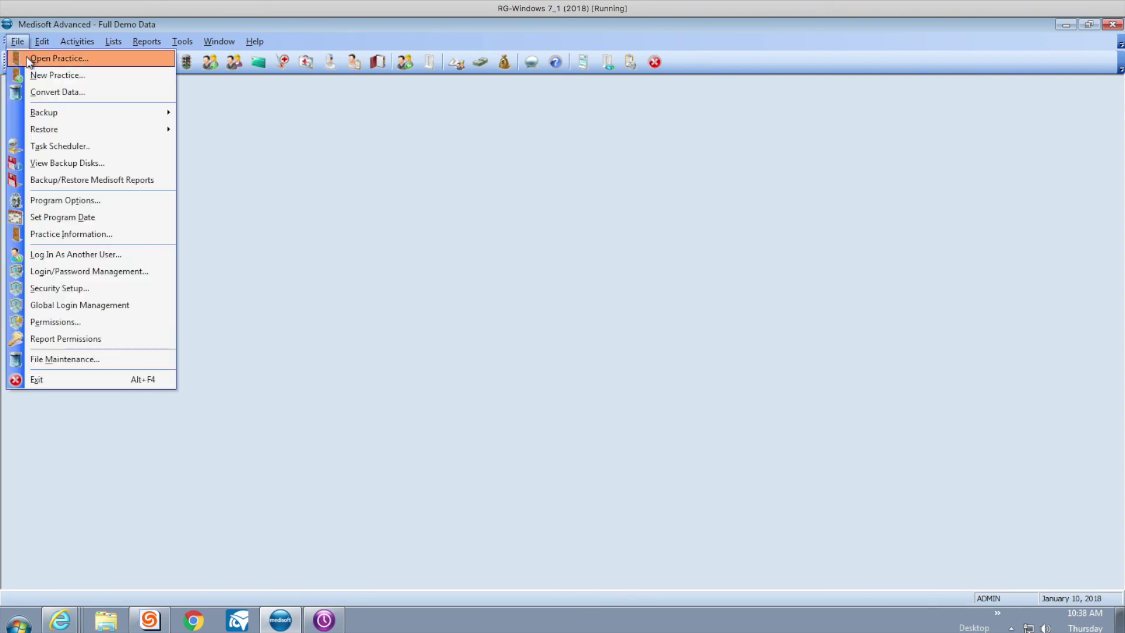
click(28, 59)
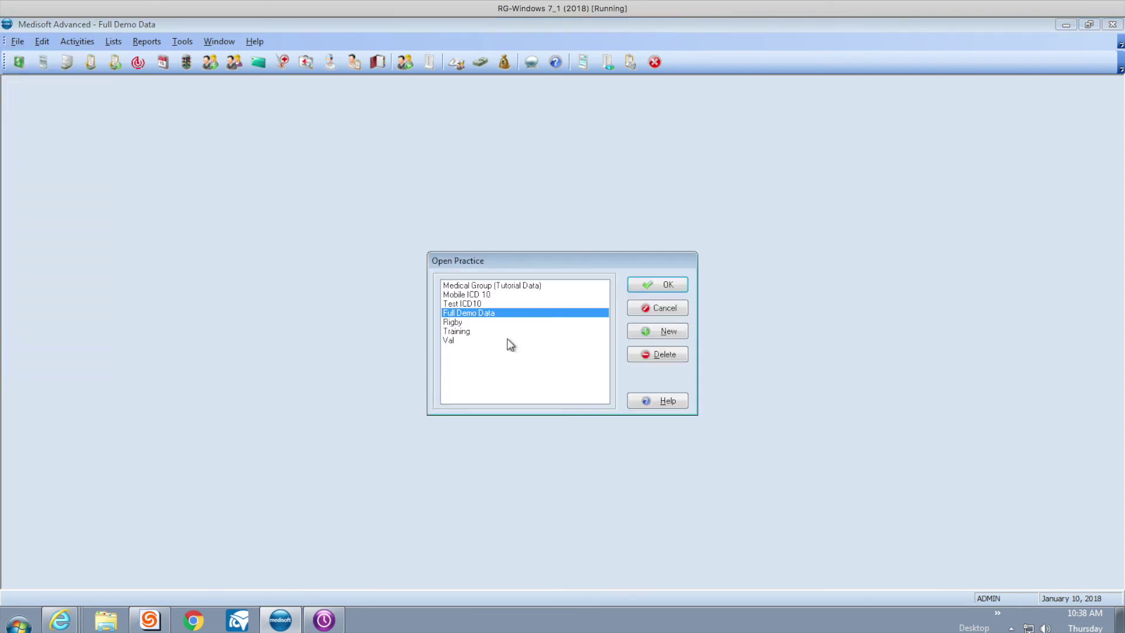
double_click(479, 285)
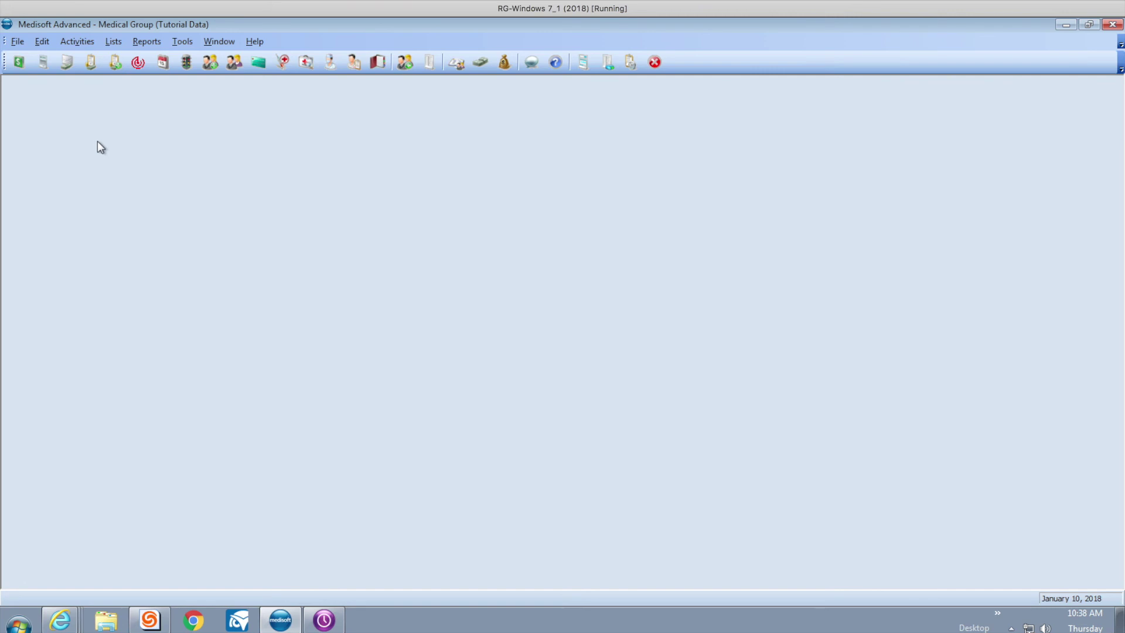
click(137, 62)
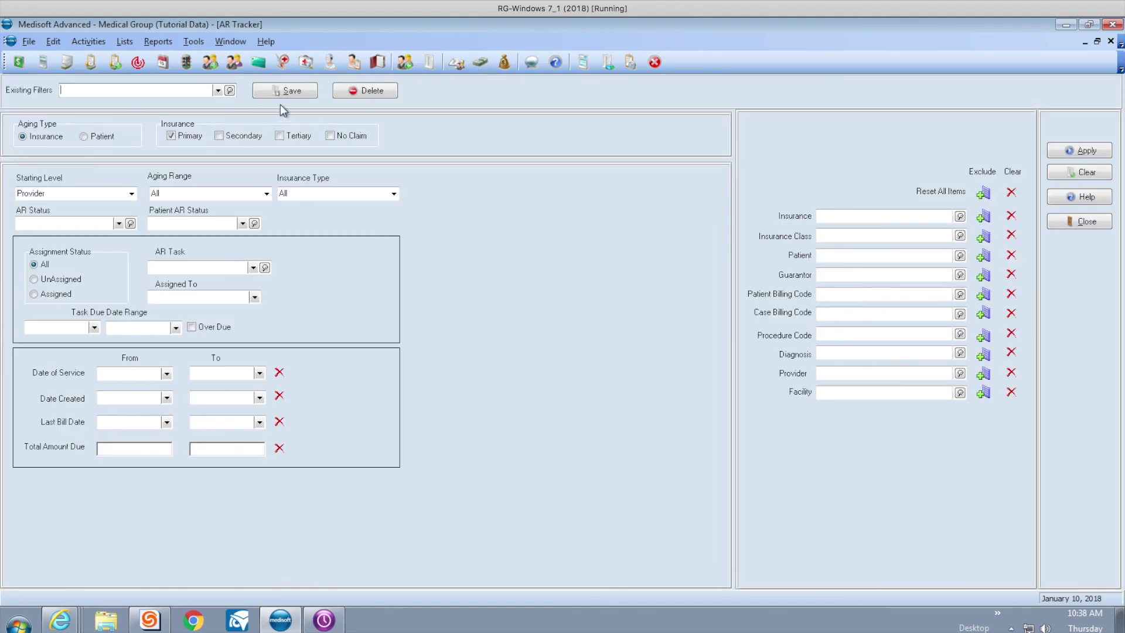
Run the AR Tracker, sort by Provider Total, and drill from provider REL through Medicare to the patient's claims.
click(1050, 148)
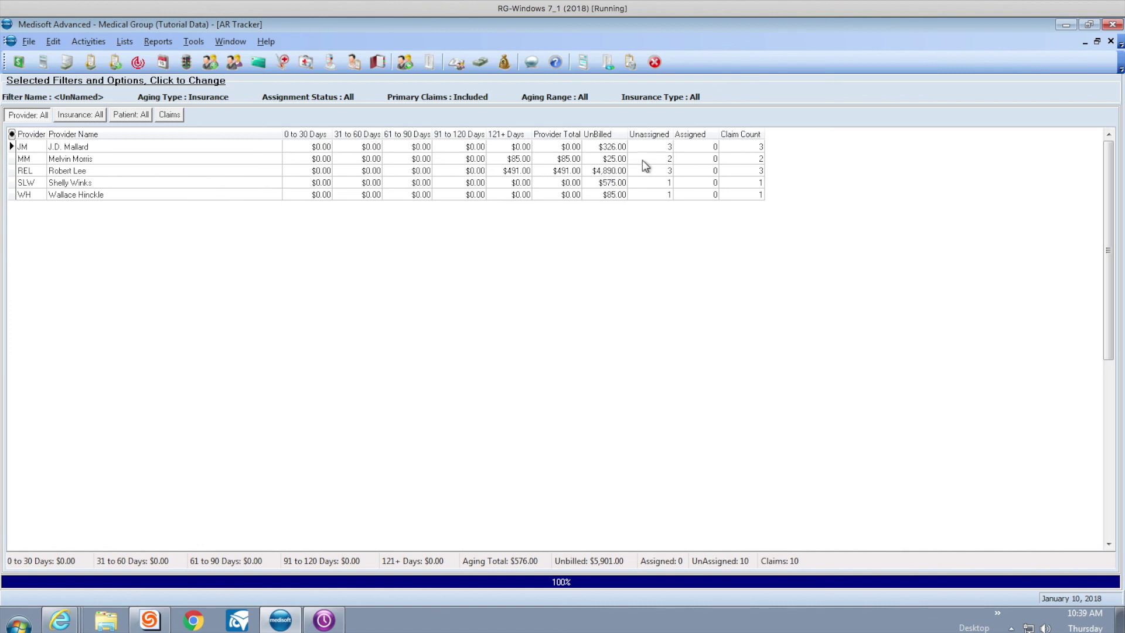
click(566, 139)
click(574, 141)
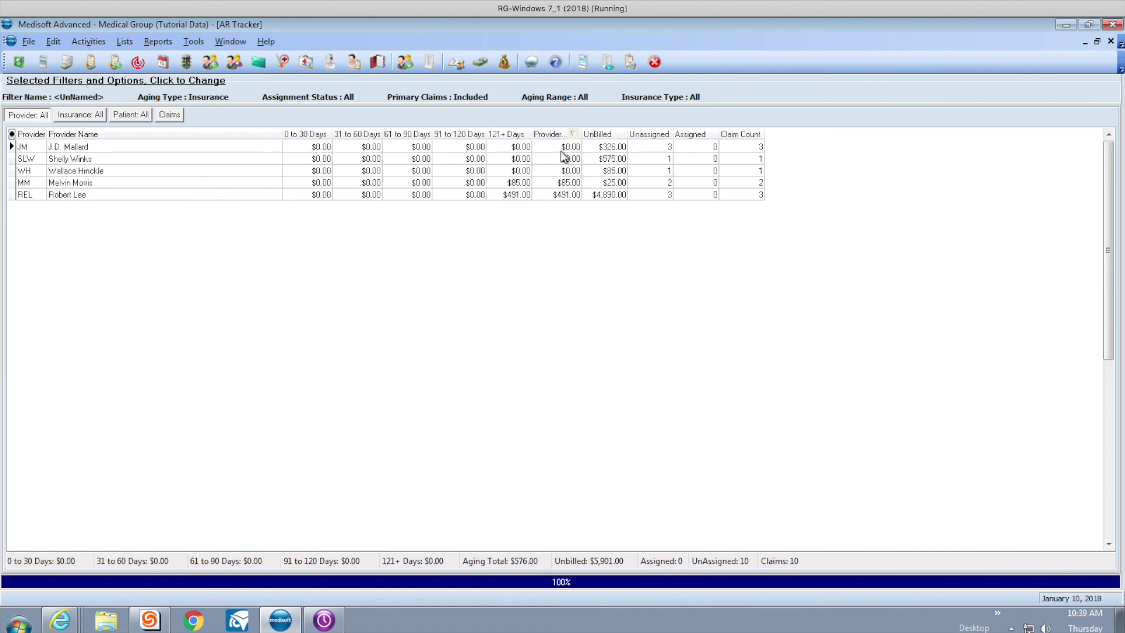
double_click(556, 194)
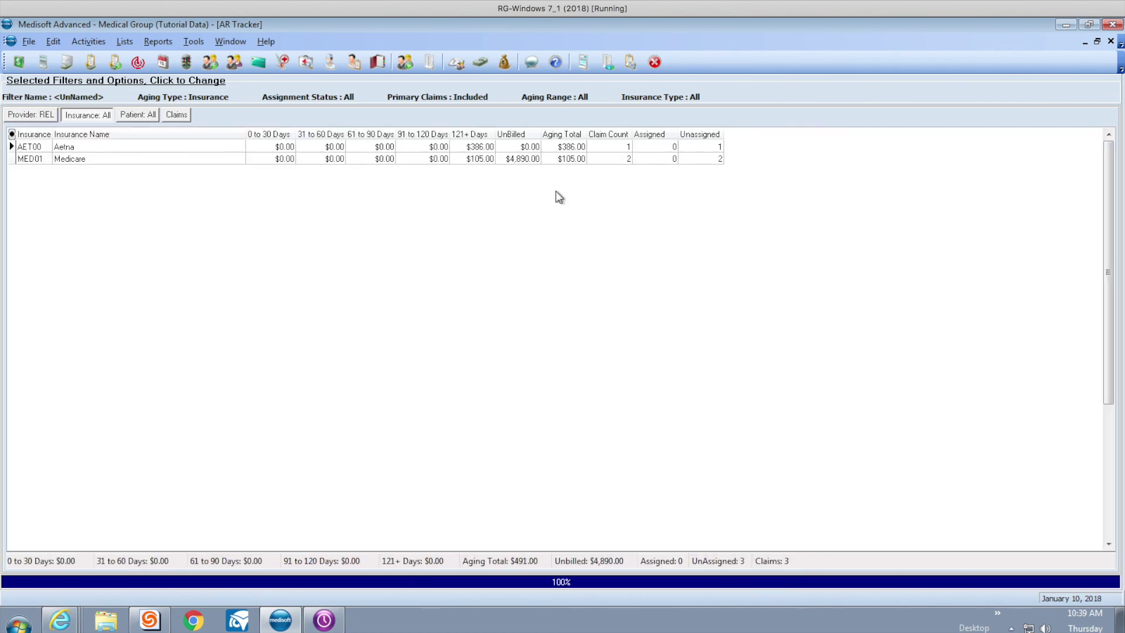
double_click(546, 159)
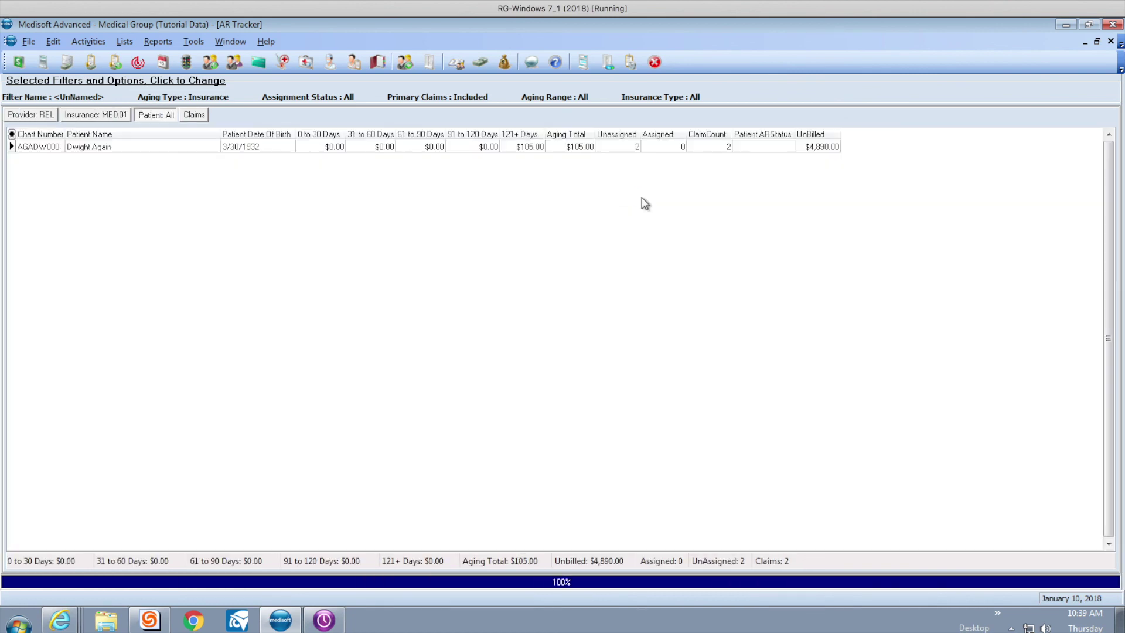
double_click(568, 150)
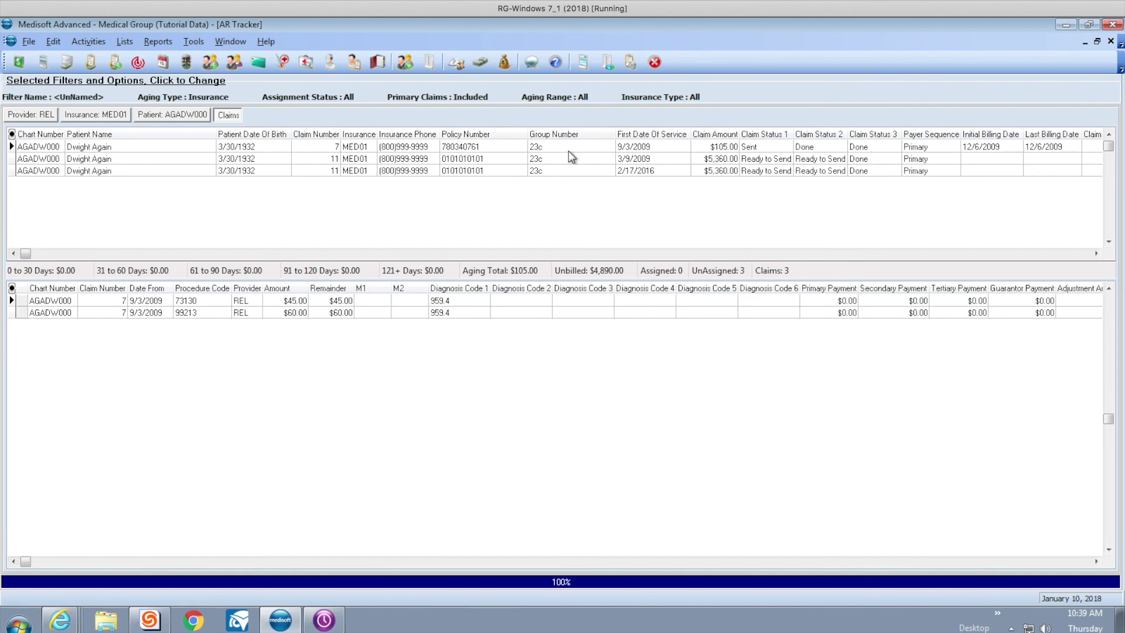
click(512, 149)
Try assigning a Claim AR Status to the first claim, find no status codes, and cancel.
right_click(512, 149)
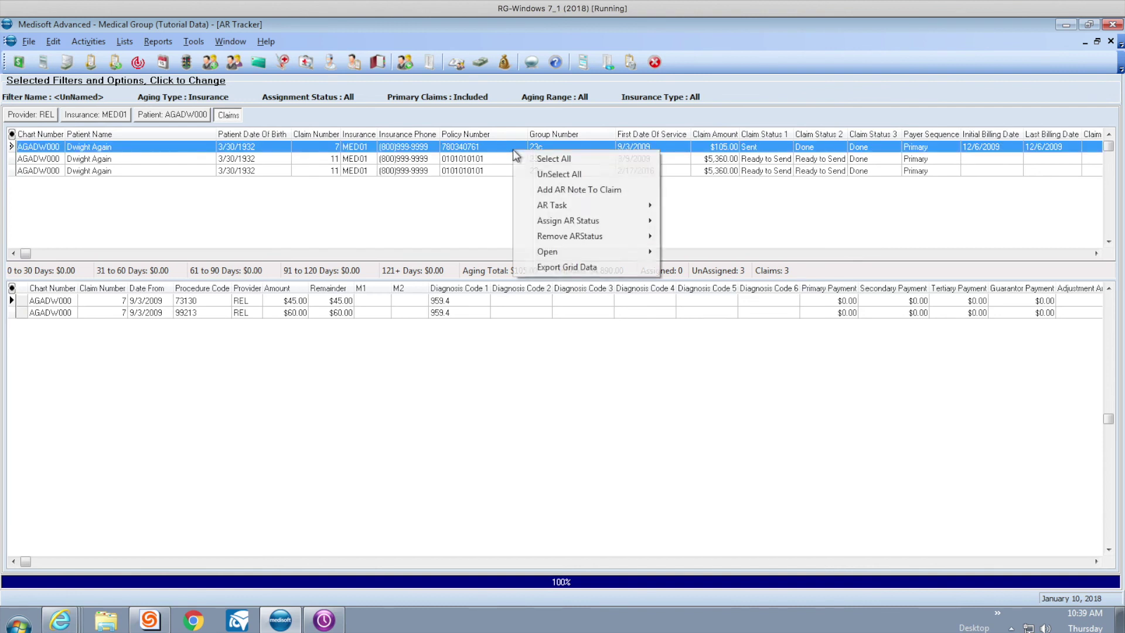
mouse_move(572, 220)
click(724, 222)
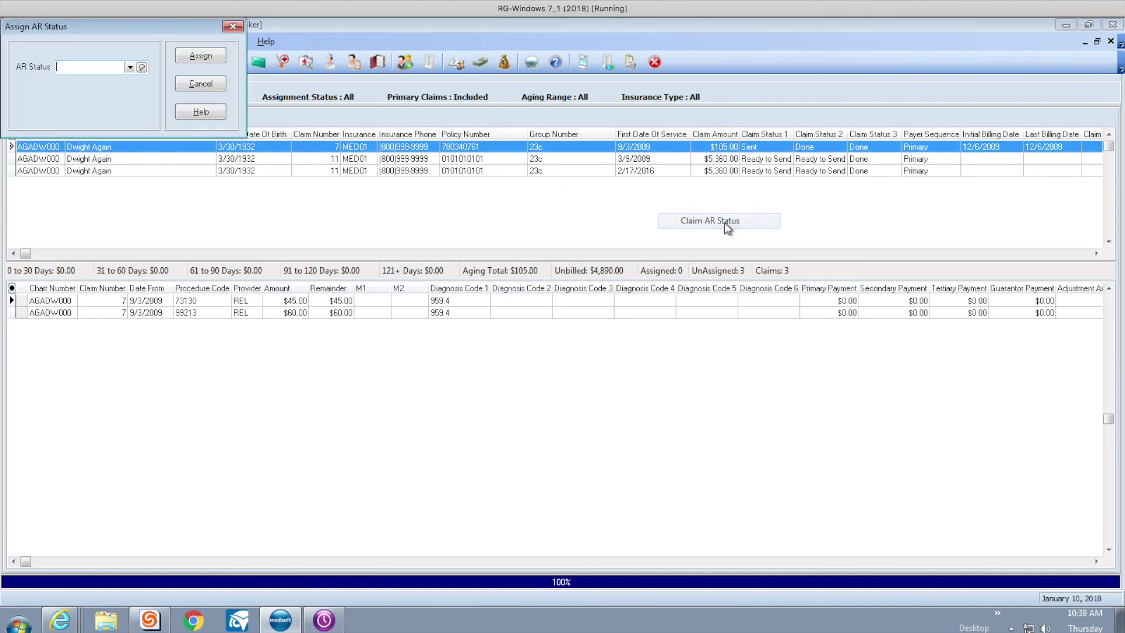
click(129, 67)
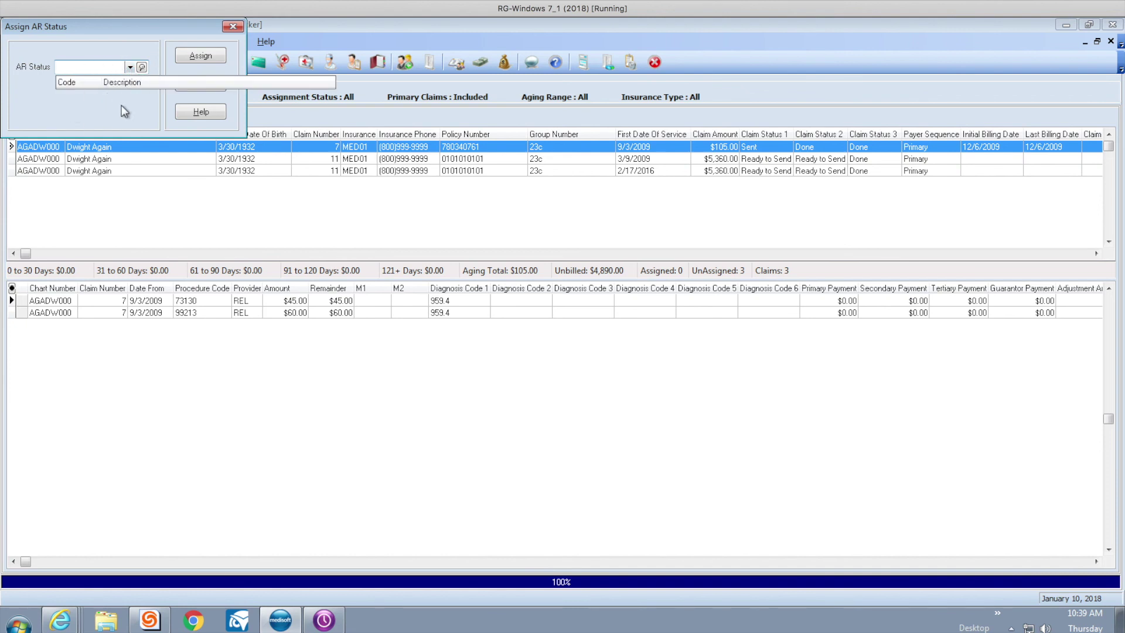
click(107, 115)
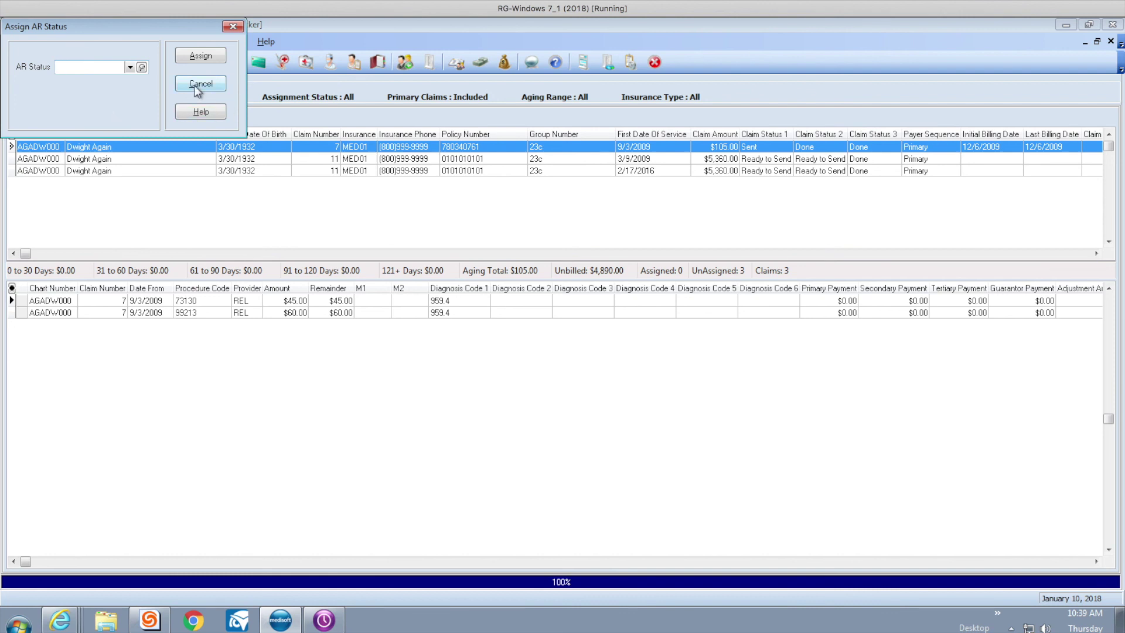
click(200, 83)
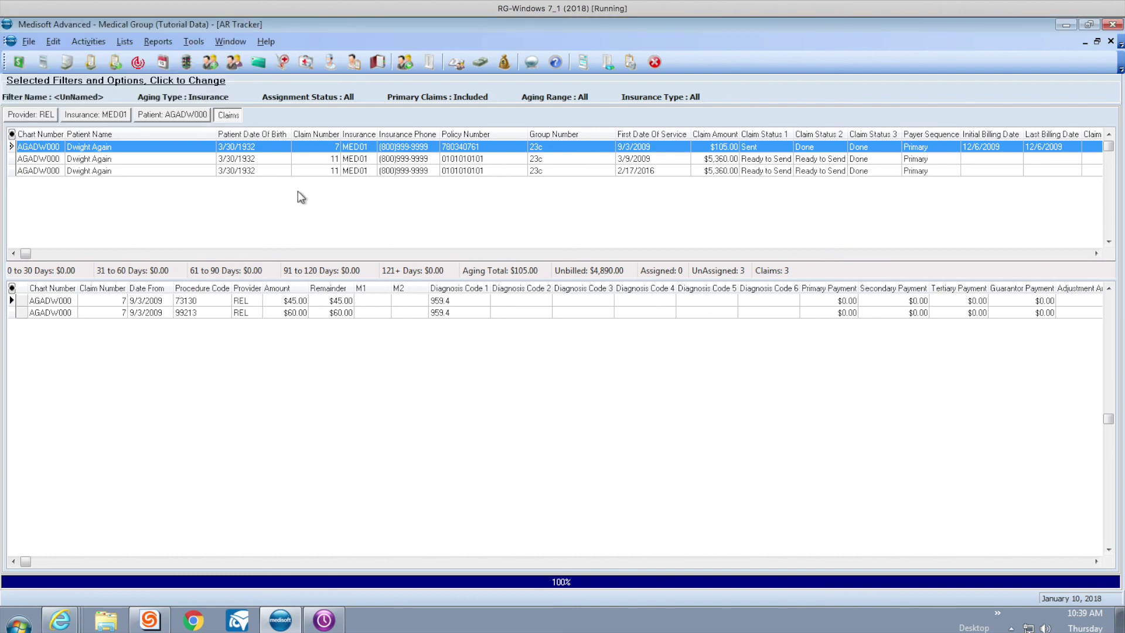
Edit the 73130 procedure transaction and try assigning an AR status and an AR task.
click(239, 302)
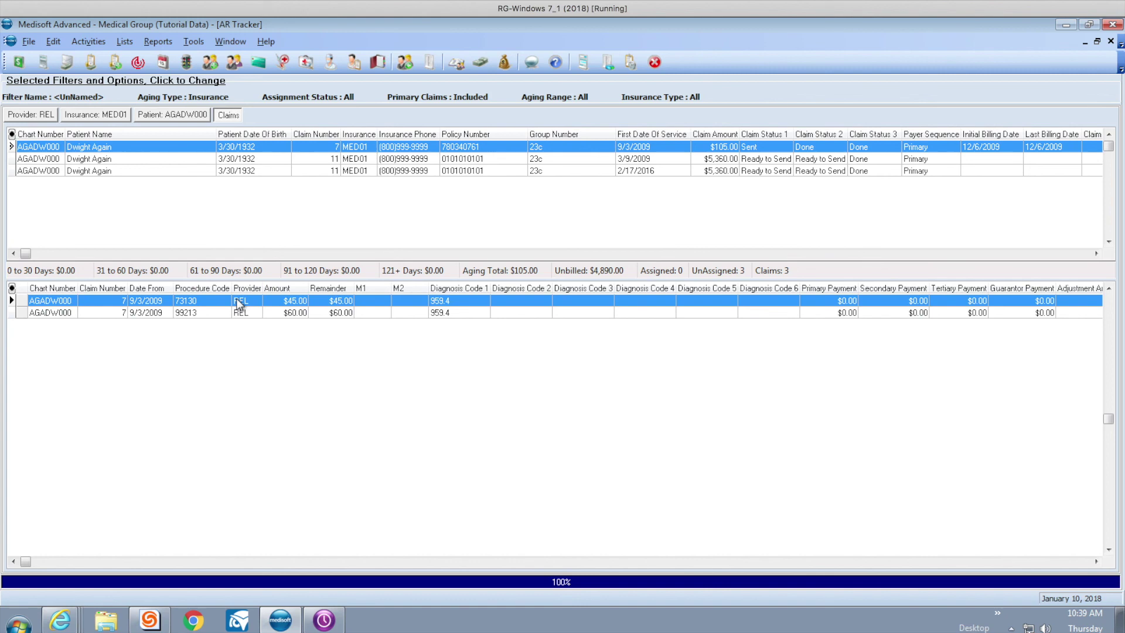
right_click(239, 302)
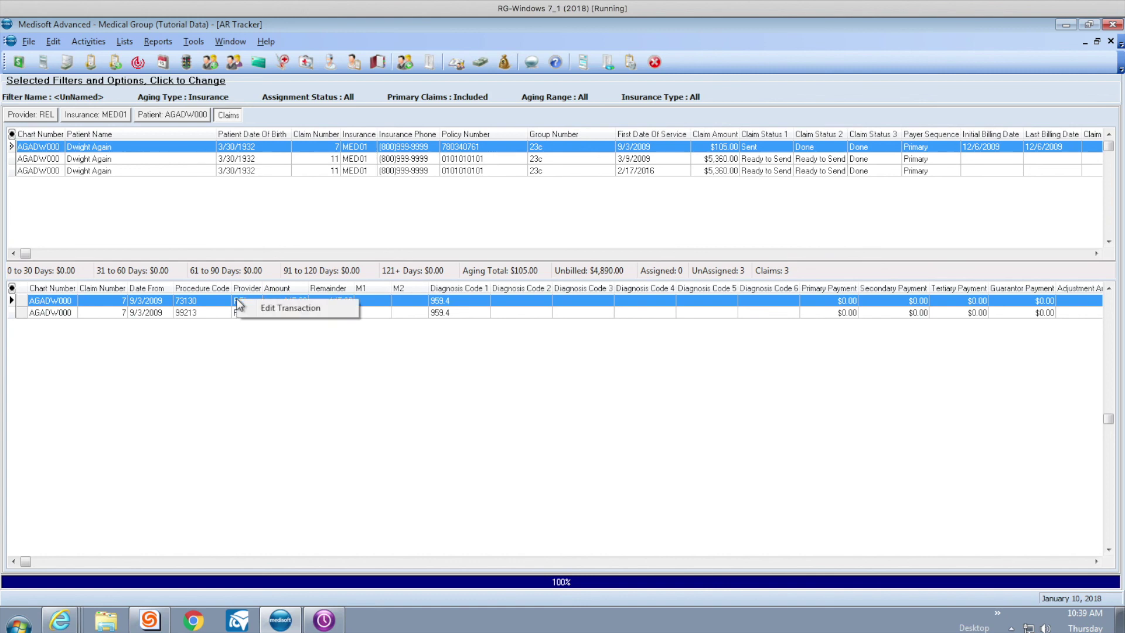
click(271, 305)
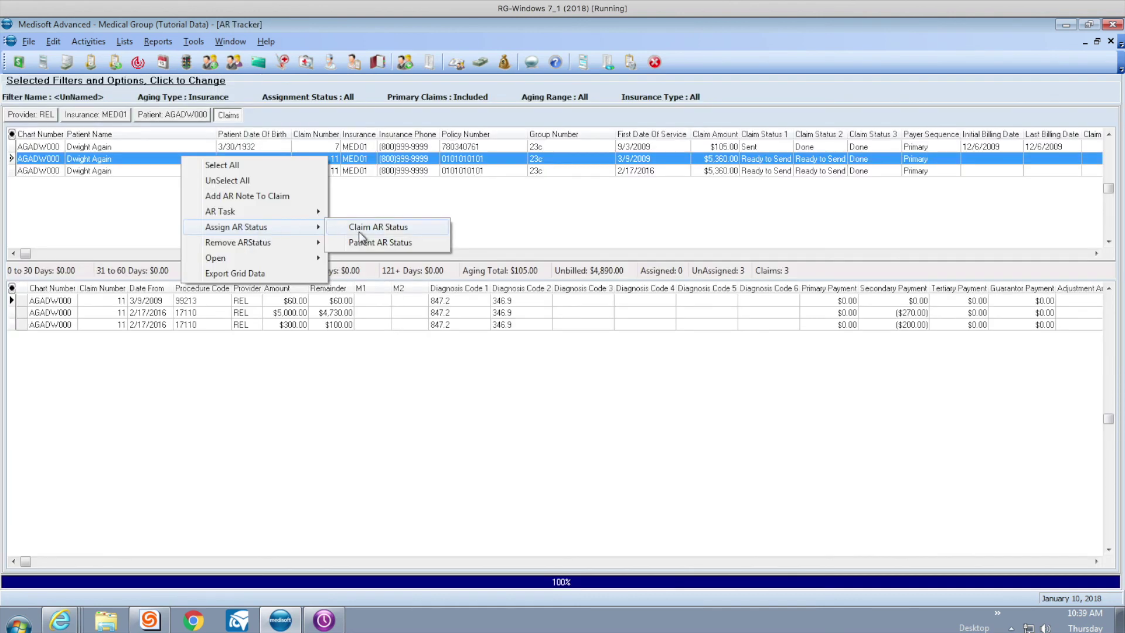
click(359, 229)
click(129, 67)
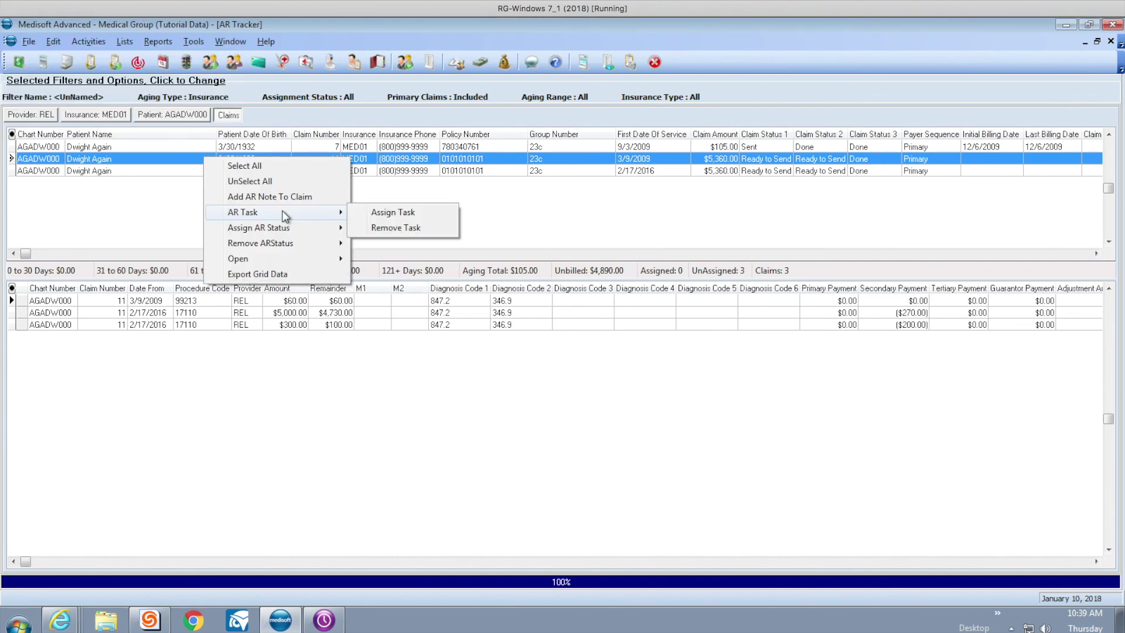
click(351, 213)
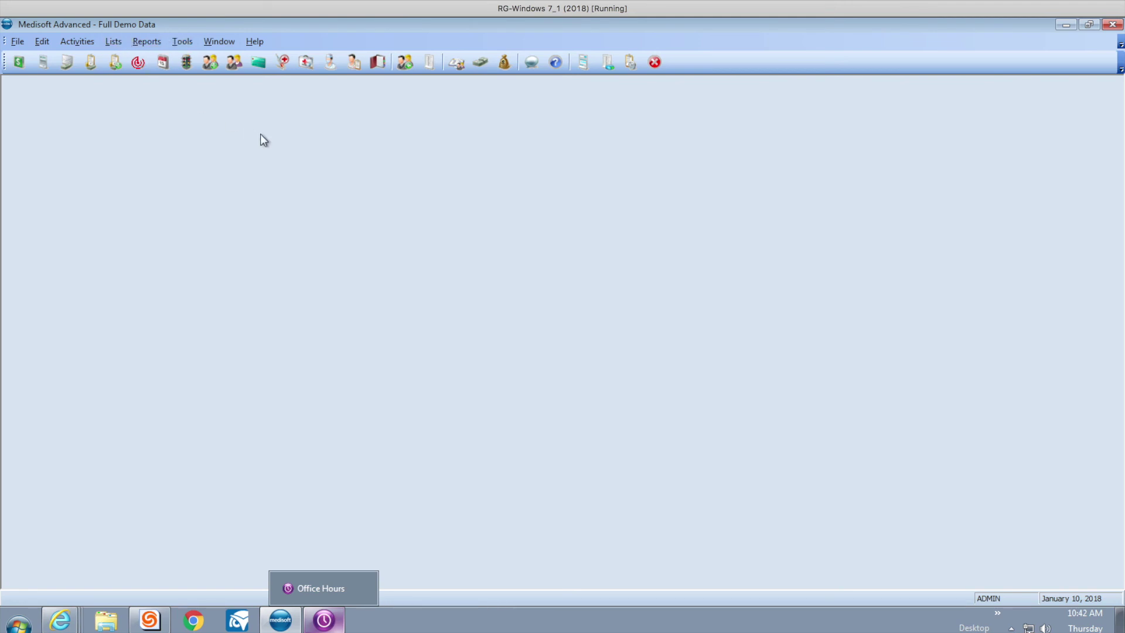
Create procedure 81015 'Urine micro' from CPT Pathology > Urinalysis (Urinalysis, microscopic only) and save it.
click(281, 62)
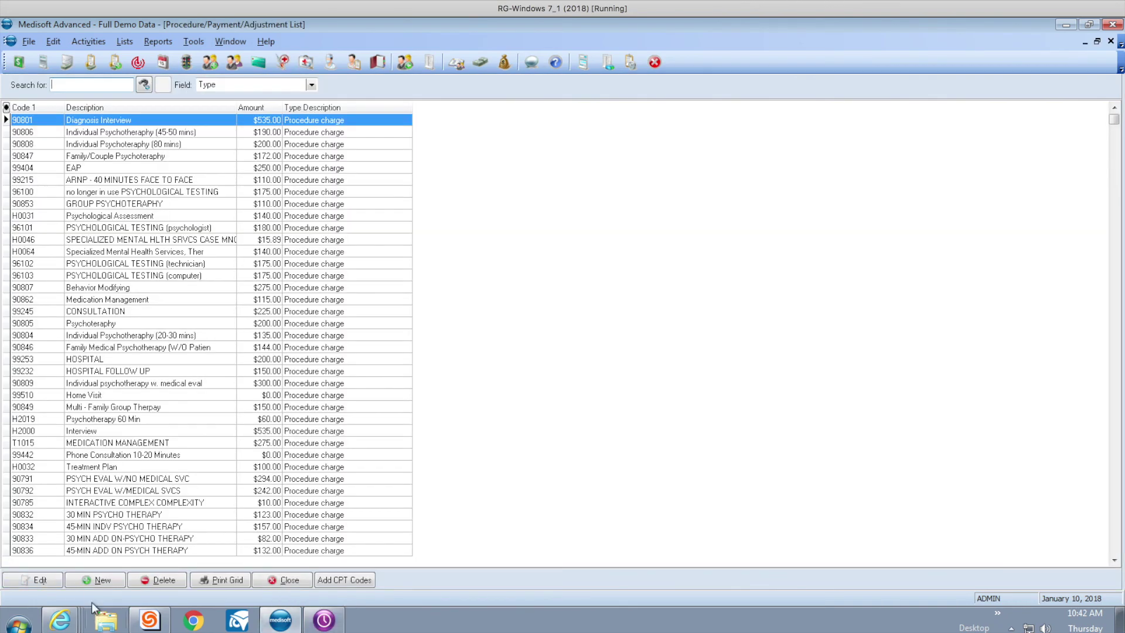
click(82, 579)
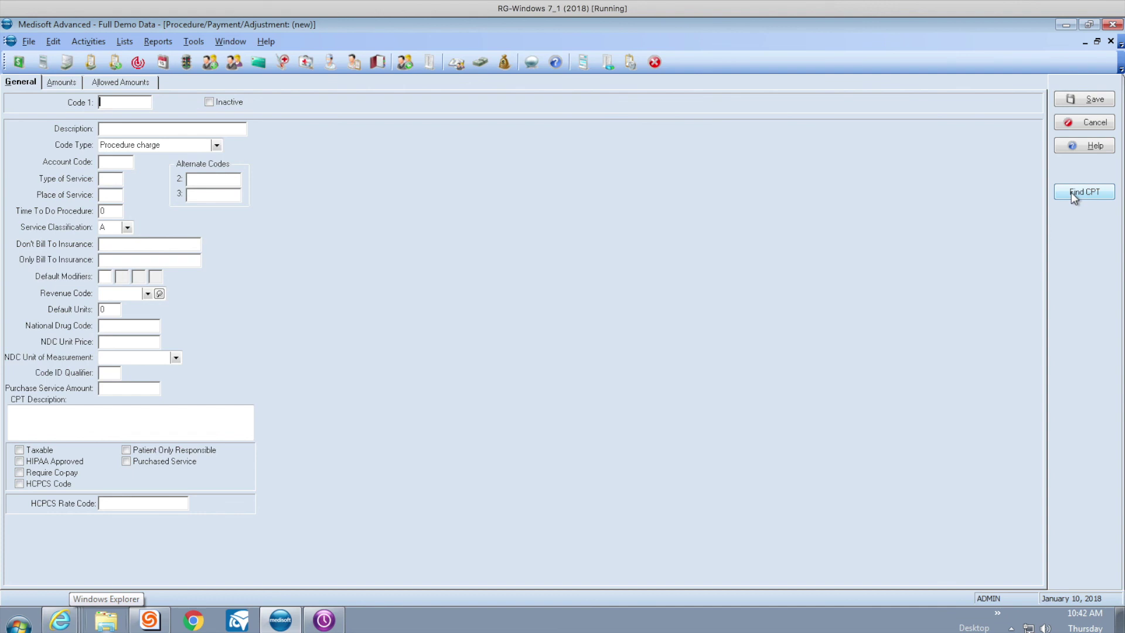
click(1070, 192)
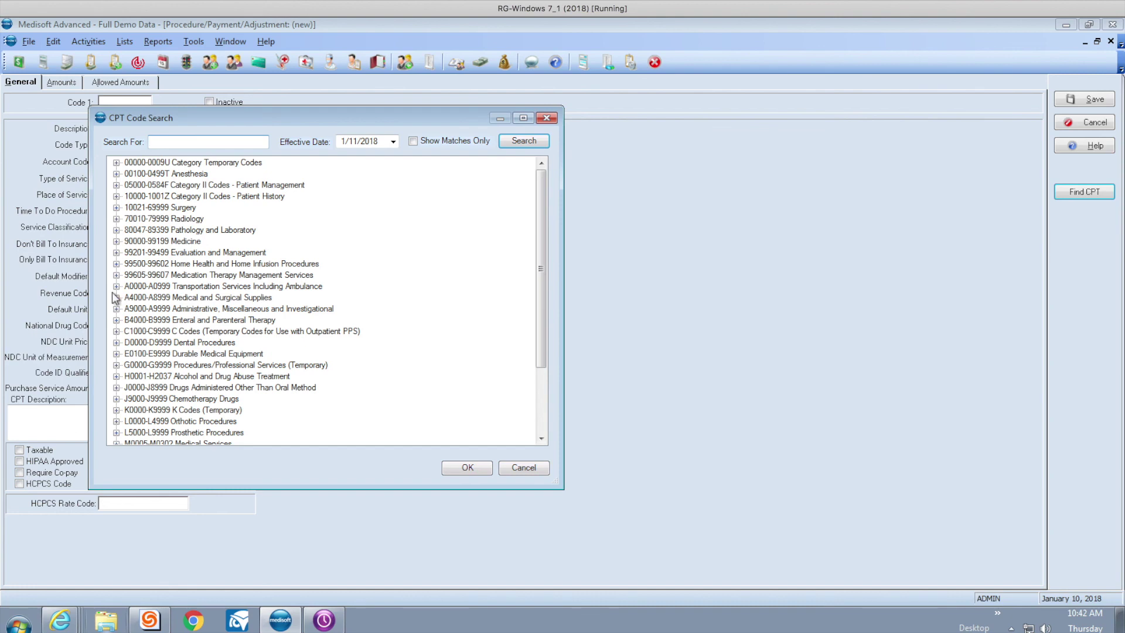
click(116, 230)
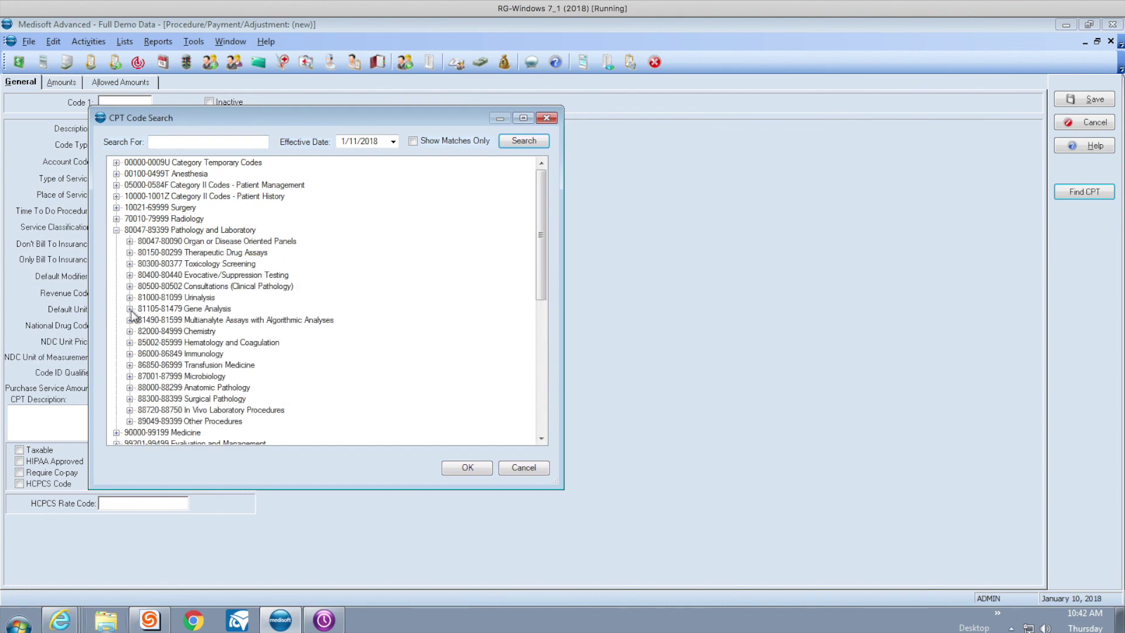
click(130, 298)
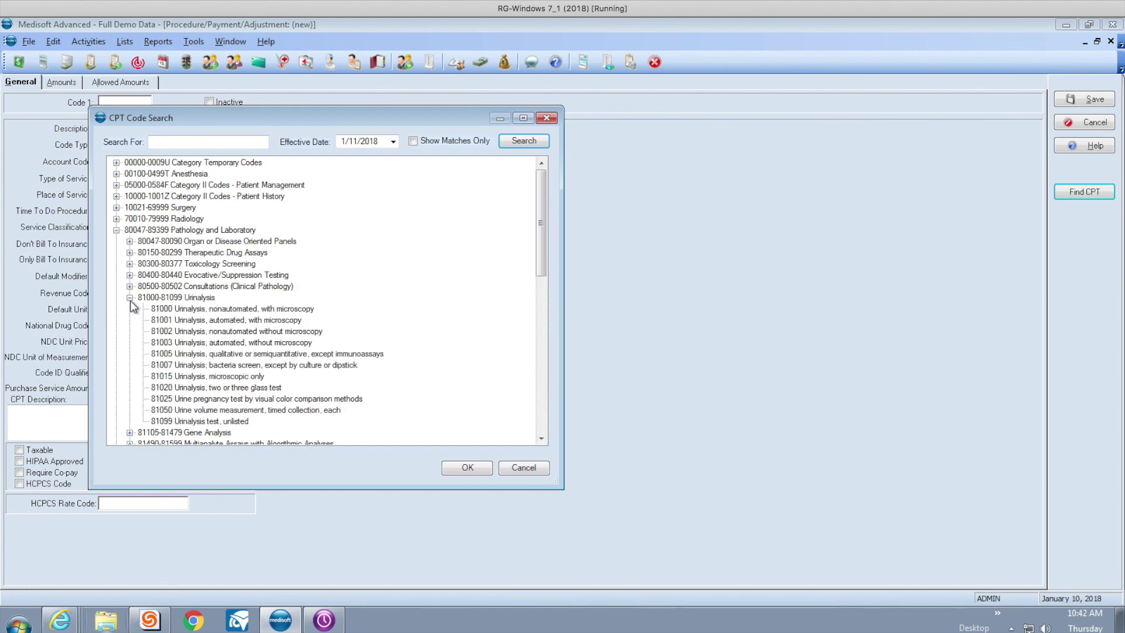
click(182, 379)
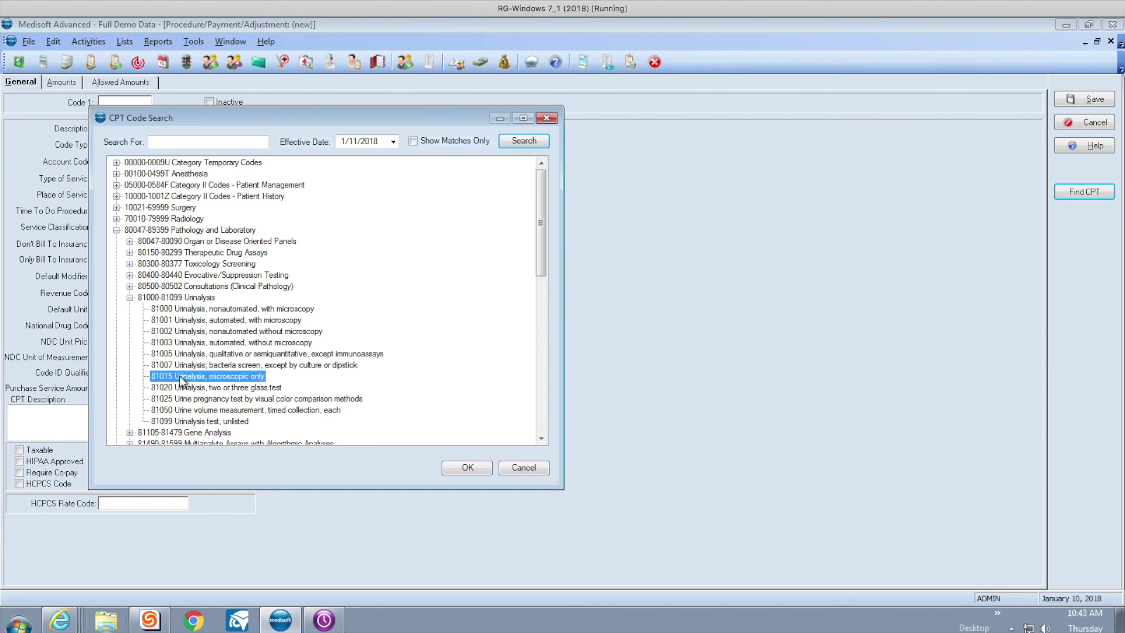
double_click(181, 378)
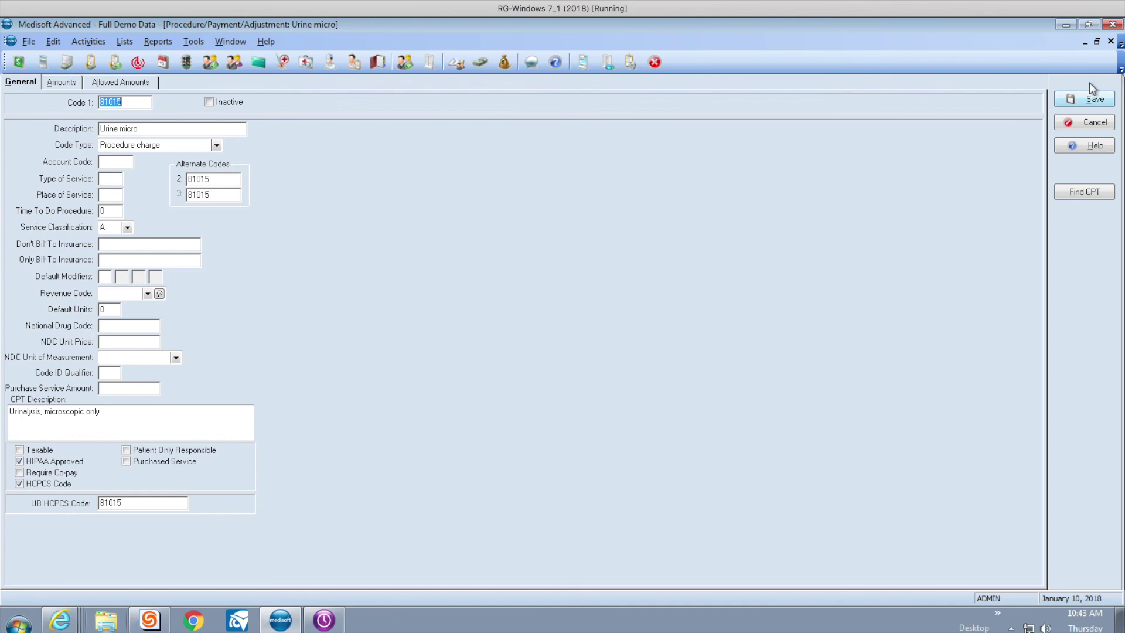
click(1093, 101)
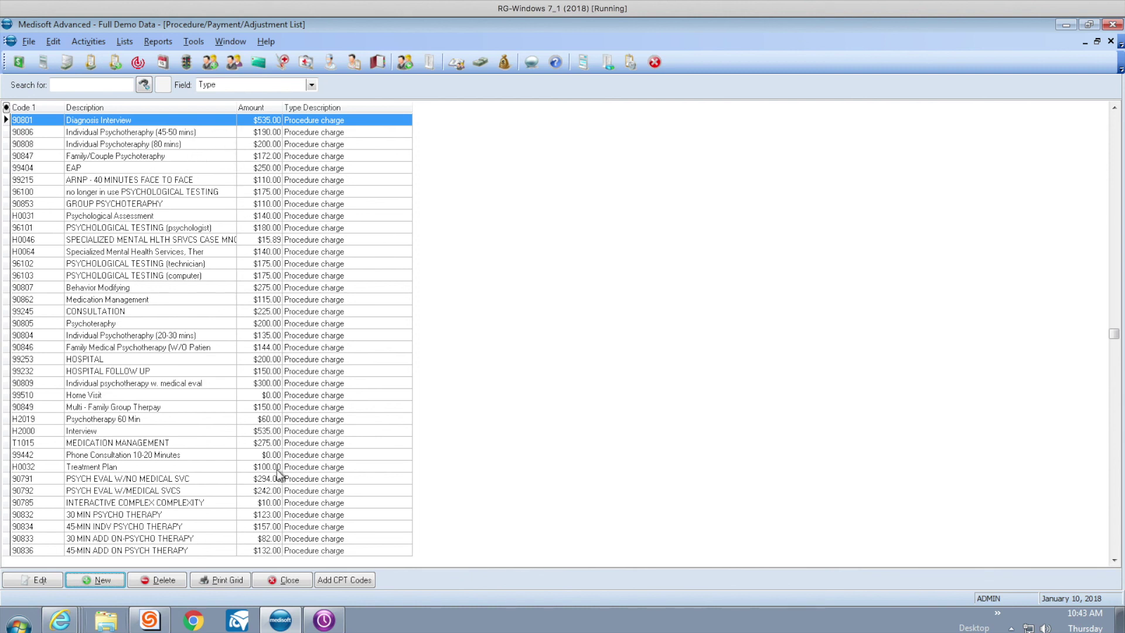
Give the Home Visit procedure 99510 a $100.00 charge amount and save it.
click(259, 396)
double_click(255, 392)
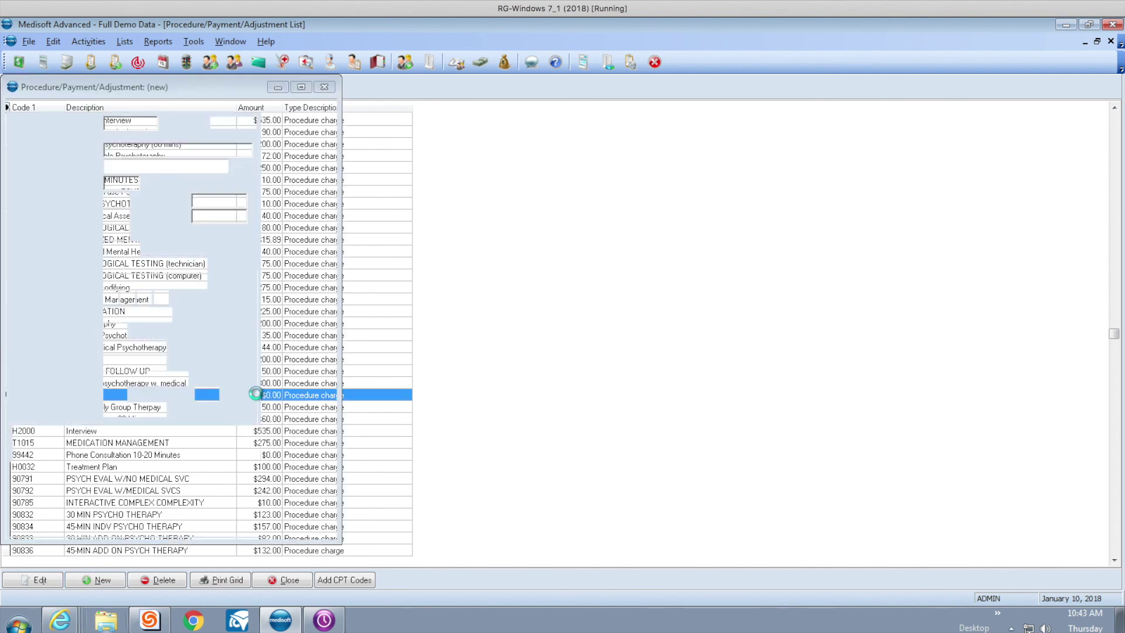
click(57, 82)
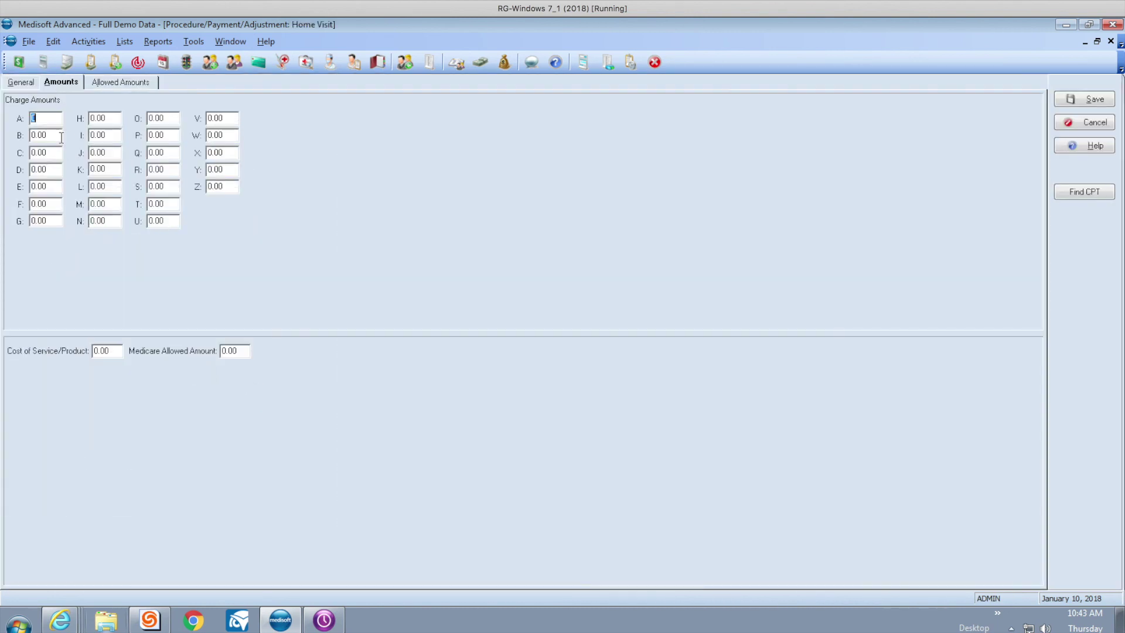
key(Escape)
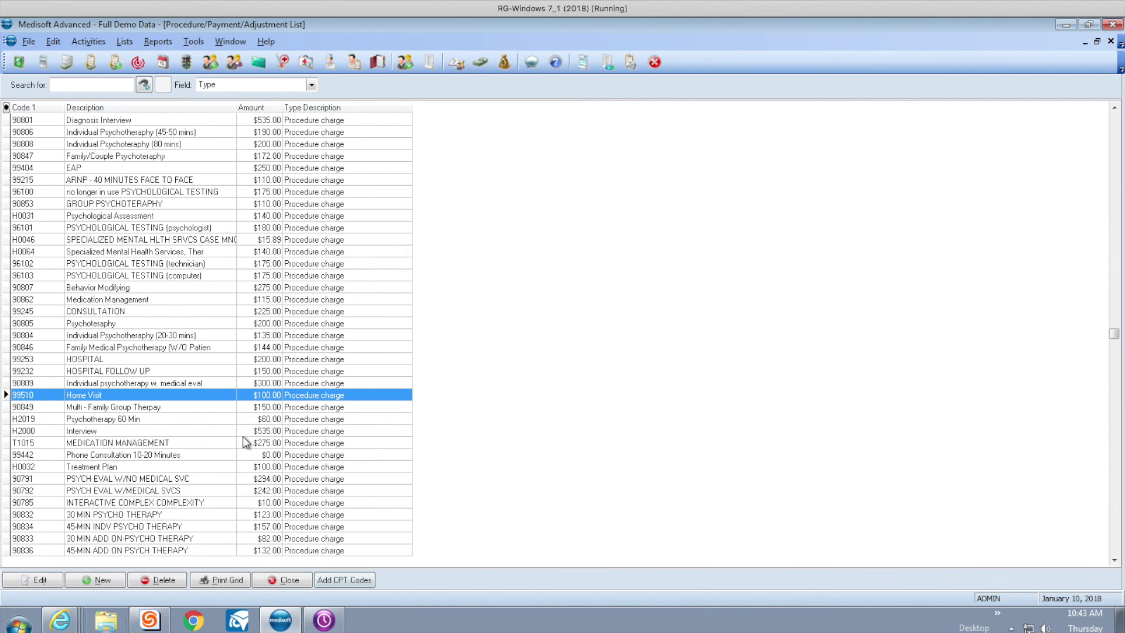
click(178, 478)
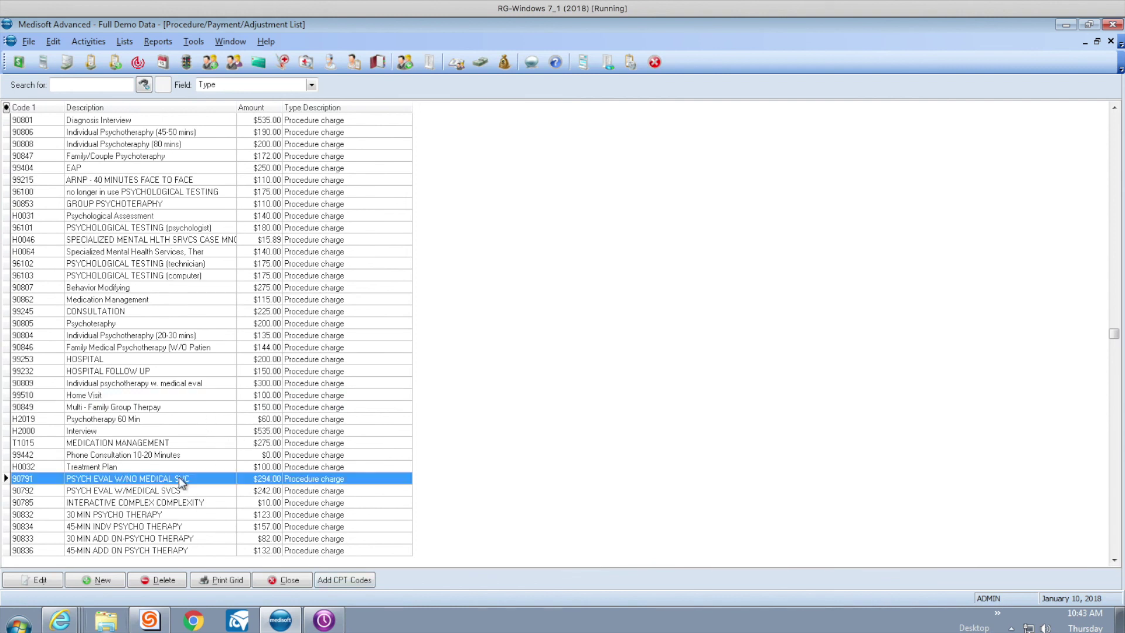
click(332, 580)
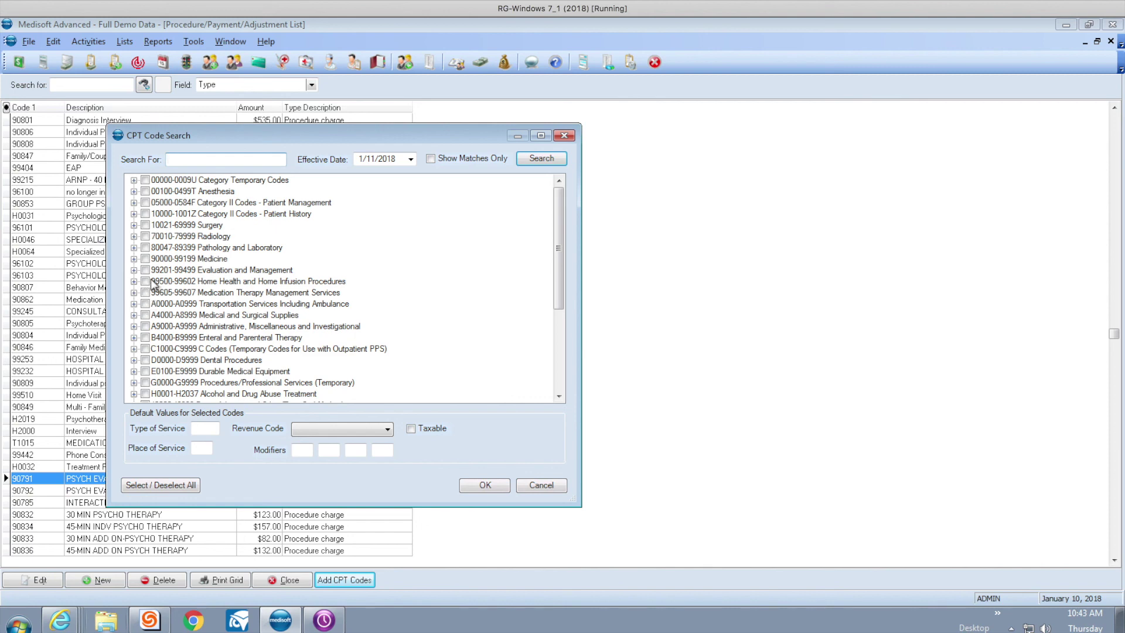
click(134, 270)
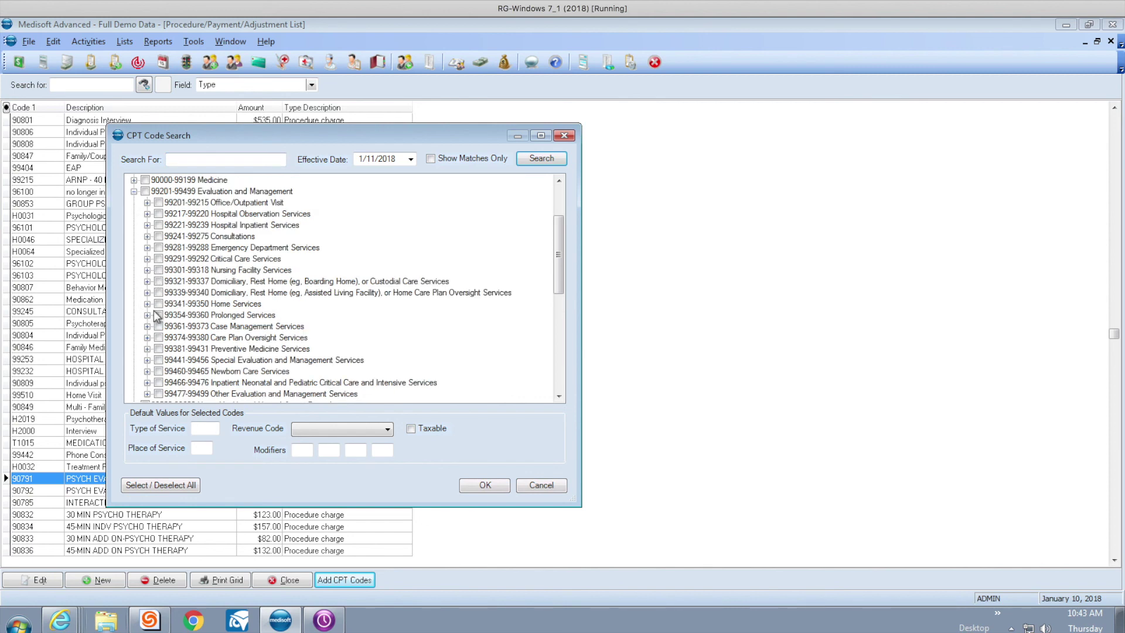
click(145, 191)
click(485, 487)
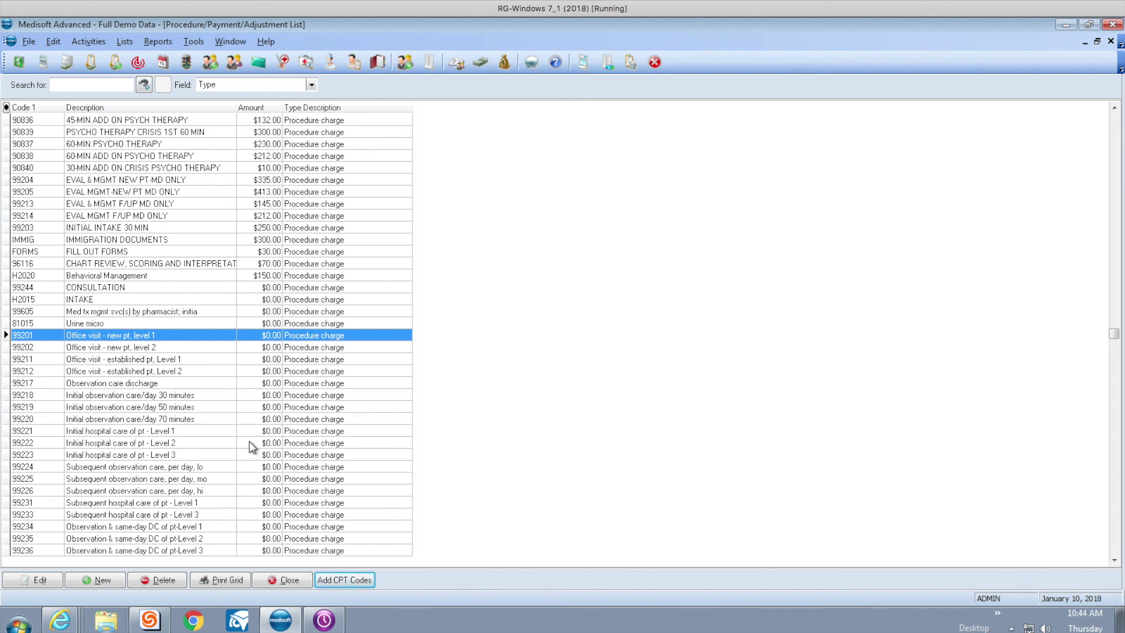
scroll(248, 441, down, 20)
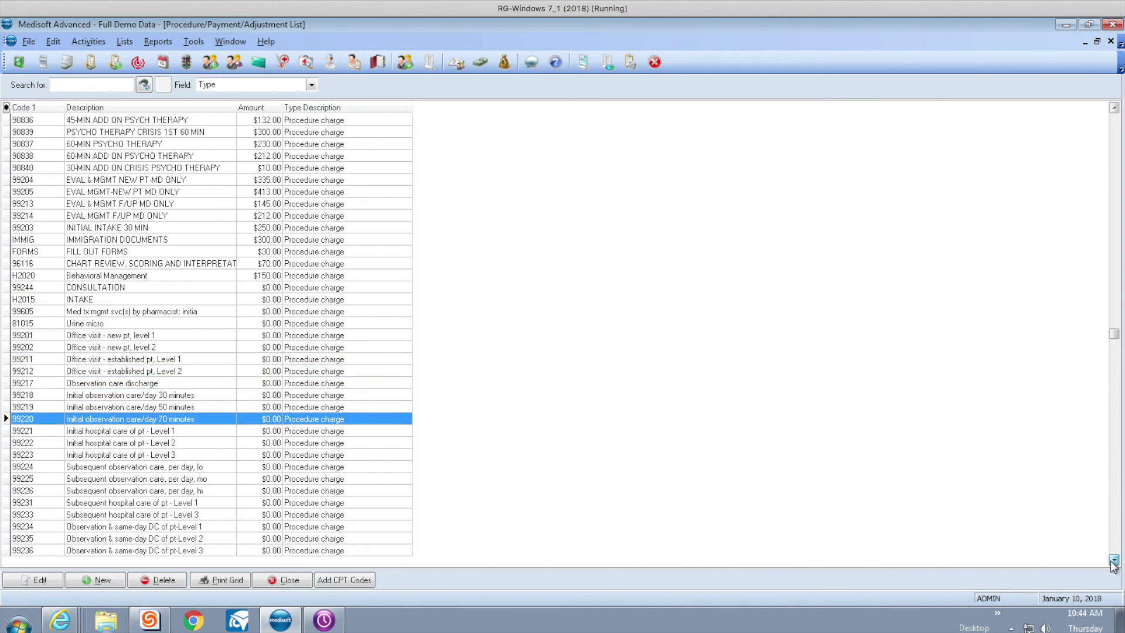